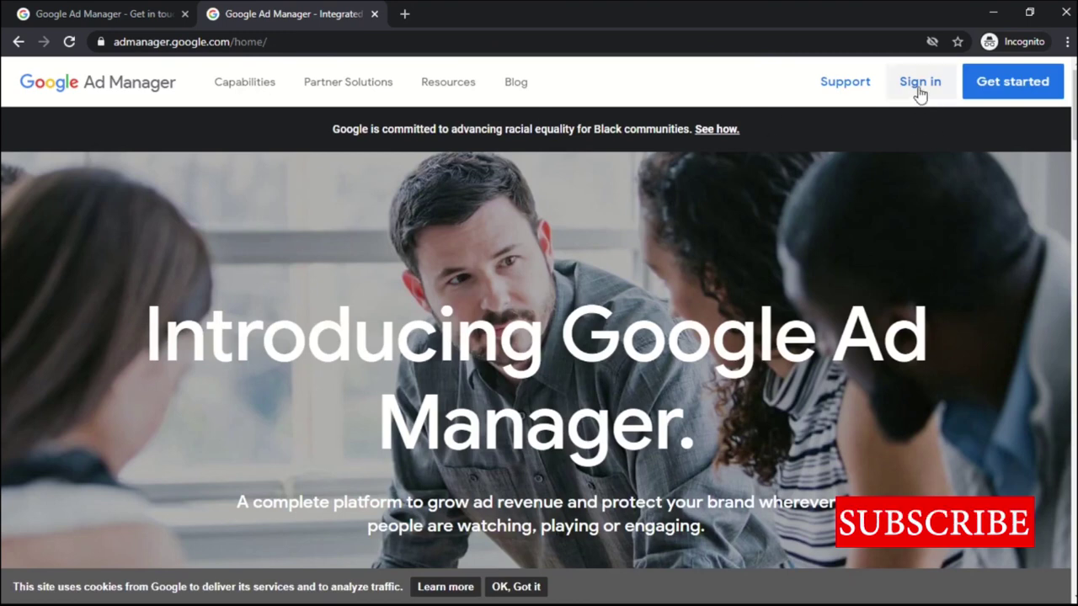
- Begin Ad Manager sign-up as a 'Web or video publisher' and continue to the 66% publisher step
{"action": "left_click", "coordinate": [1014, 94]}
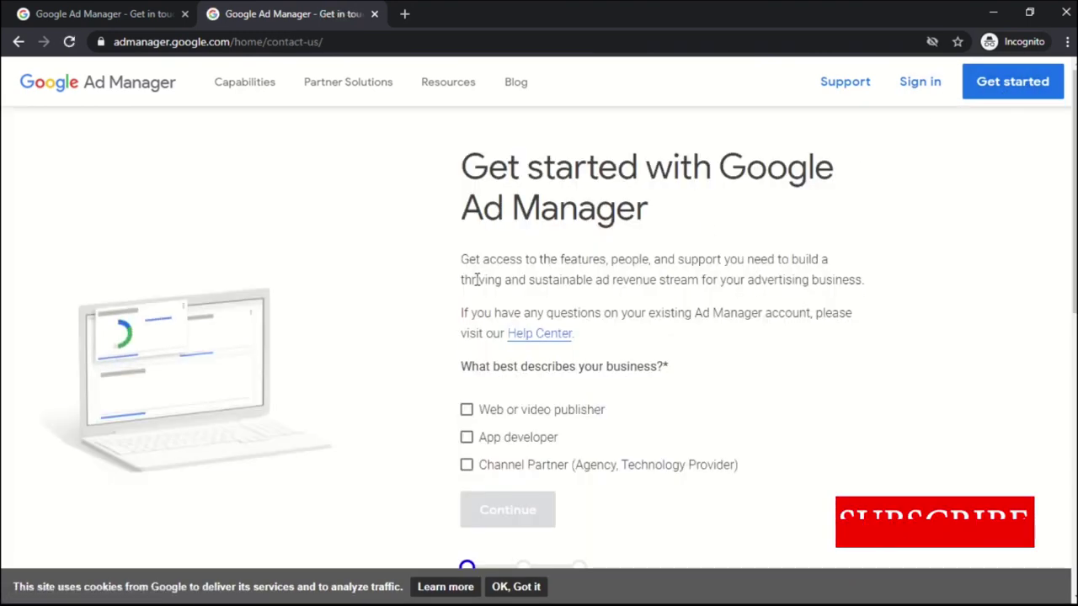
{"action": "scroll", "coordinate": [487, 274], "scroll_direction": "down", "scroll_amount": 2}
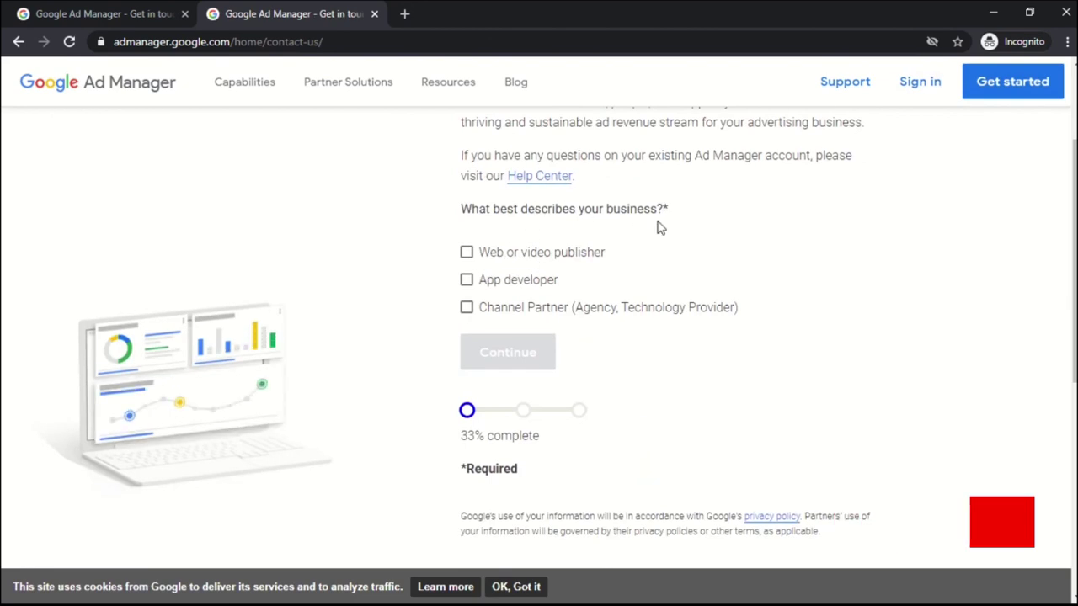
{"action": "left_click", "coordinate": [467, 254]}
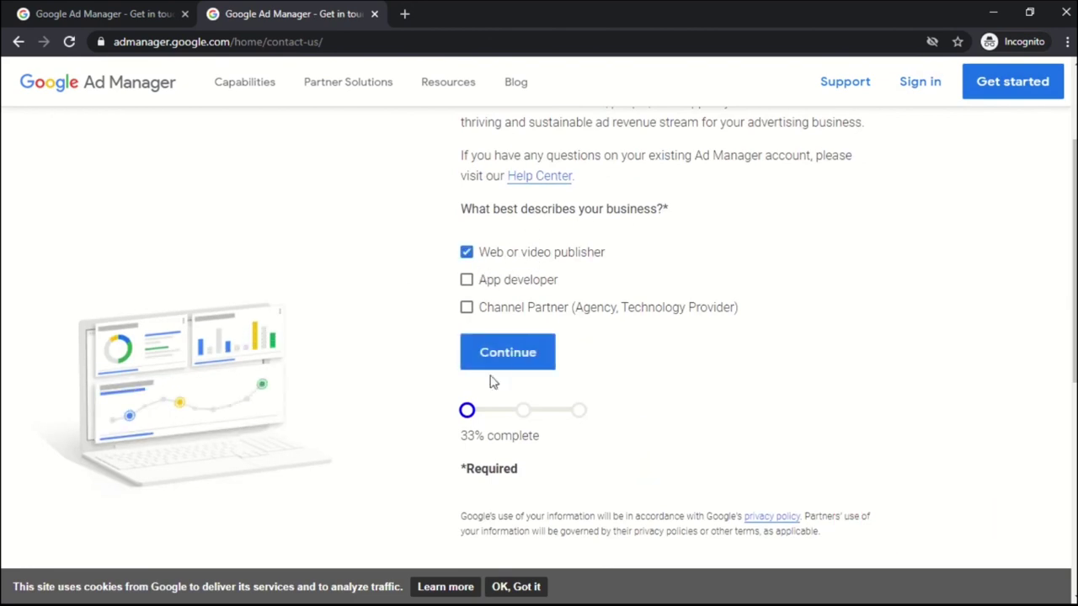
{"action": "left_click", "coordinate": [504, 367]}
{"action": "scroll", "coordinate": [539, 242], "scroll_direction": "up", "scroll_amount": 7}
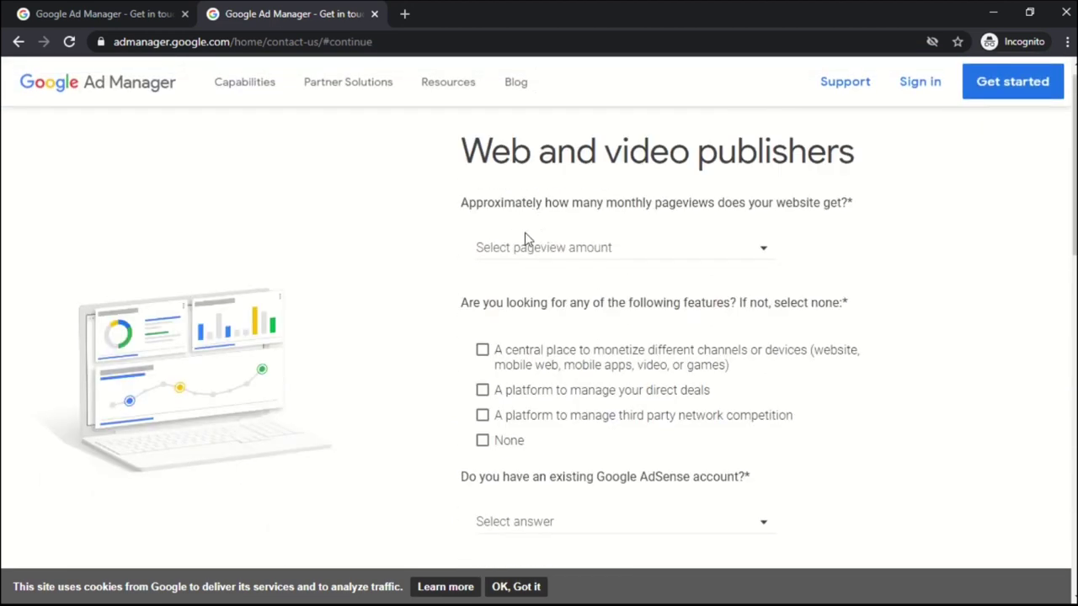
- Choose 0-1 Million monthly pageviews and tick all three monetization features
{"action": "left_click", "coordinate": [525, 250]}
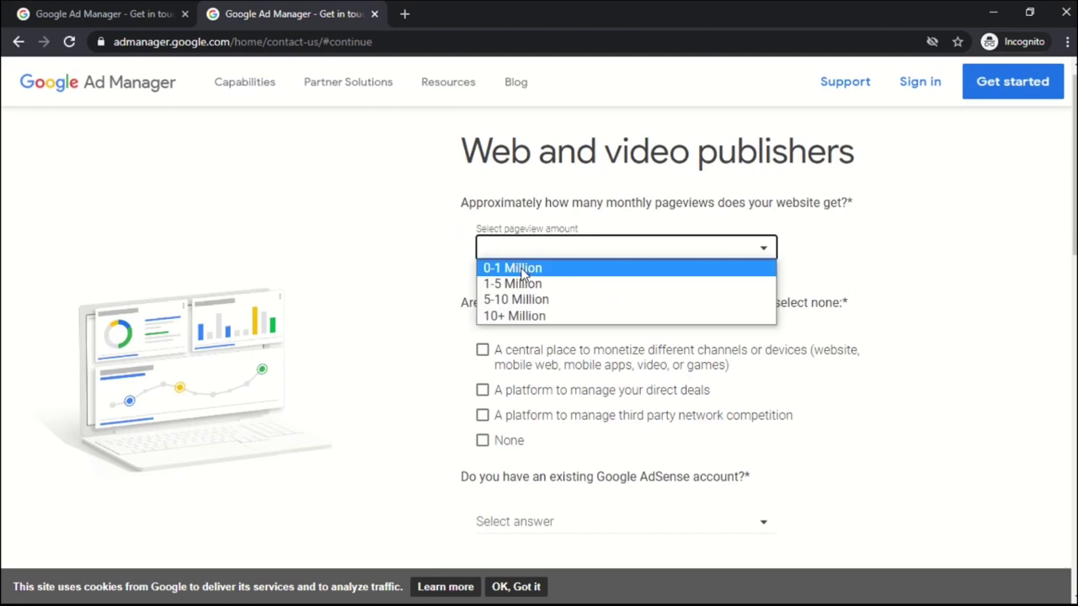
{"action": "left_click", "coordinate": [522, 271]}
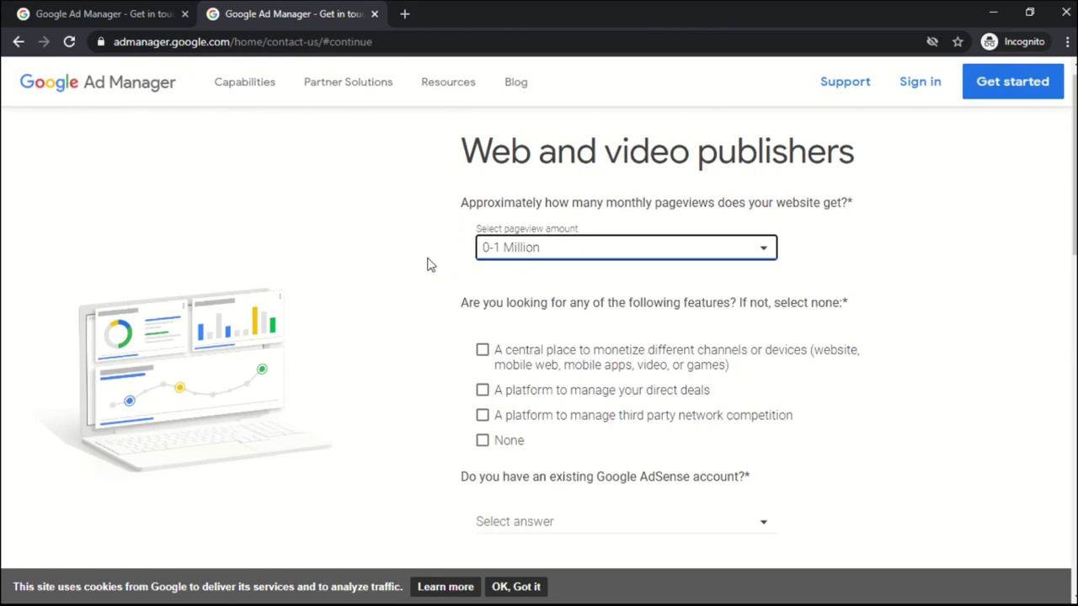
{"action": "scroll", "coordinate": [427, 264], "scroll_direction": "down", "scroll_amount": 2}
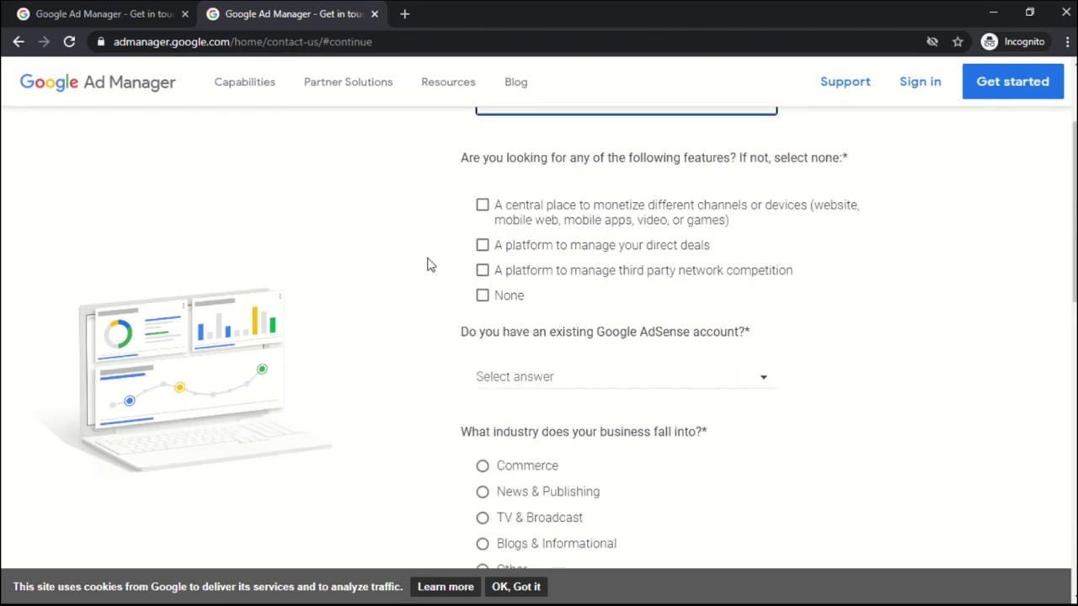
{"action": "left_click", "coordinate": [482, 197]}
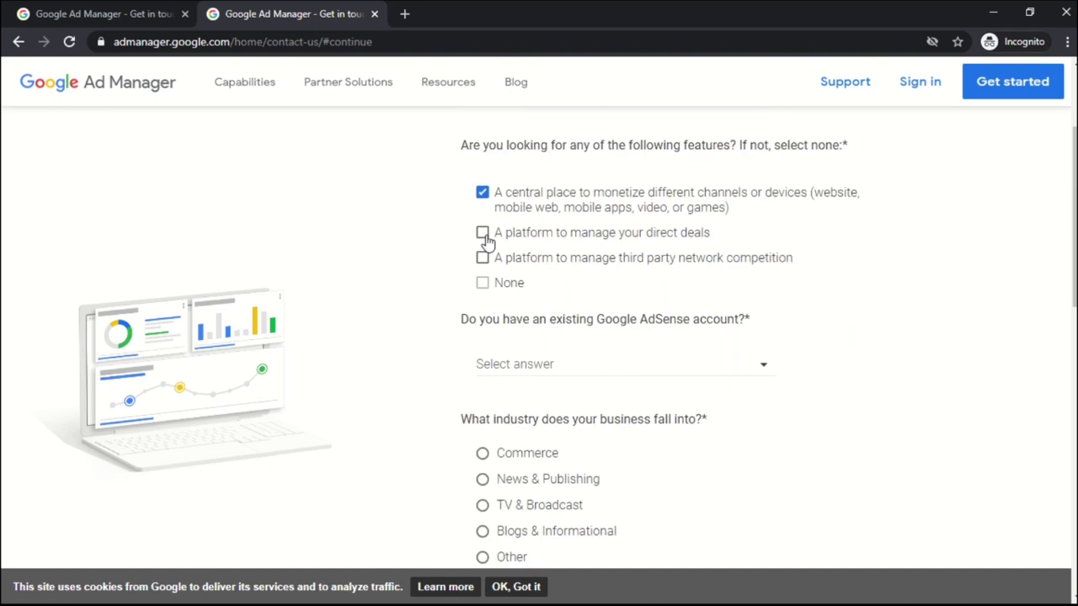
{"action": "left_click", "coordinate": [485, 235]}
{"action": "left_click", "coordinate": [483, 259]}
- Answer Yes for AdSense, pick News & Publishing and Asia, then submit for eligibility
{"action": "scroll", "coordinate": [512, 245], "scroll_direction": "down", "scroll_amount": 2}
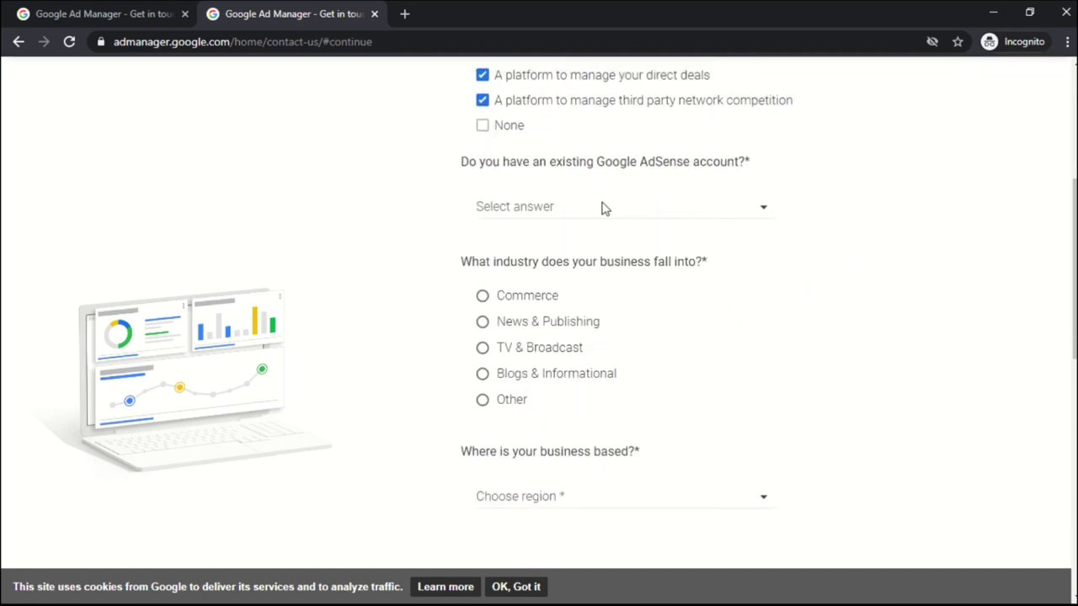
{"action": "left_click", "coordinate": [578, 211]}
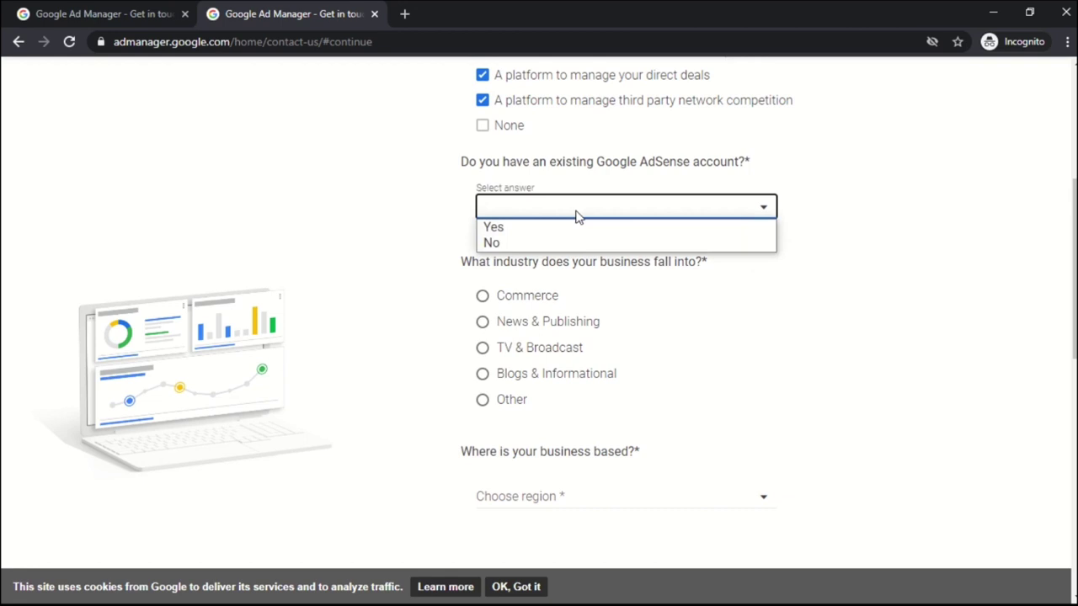
{"action": "left_click", "coordinate": [561, 228]}
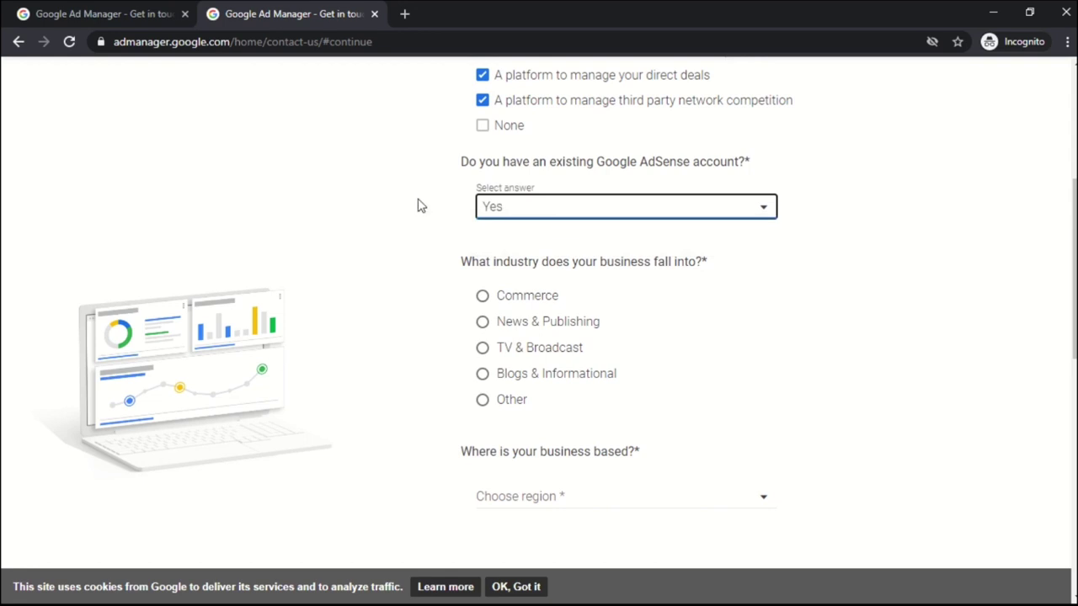
{"action": "scroll", "coordinate": [421, 206], "scroll_direction": "down", "scroll_amount": 1}
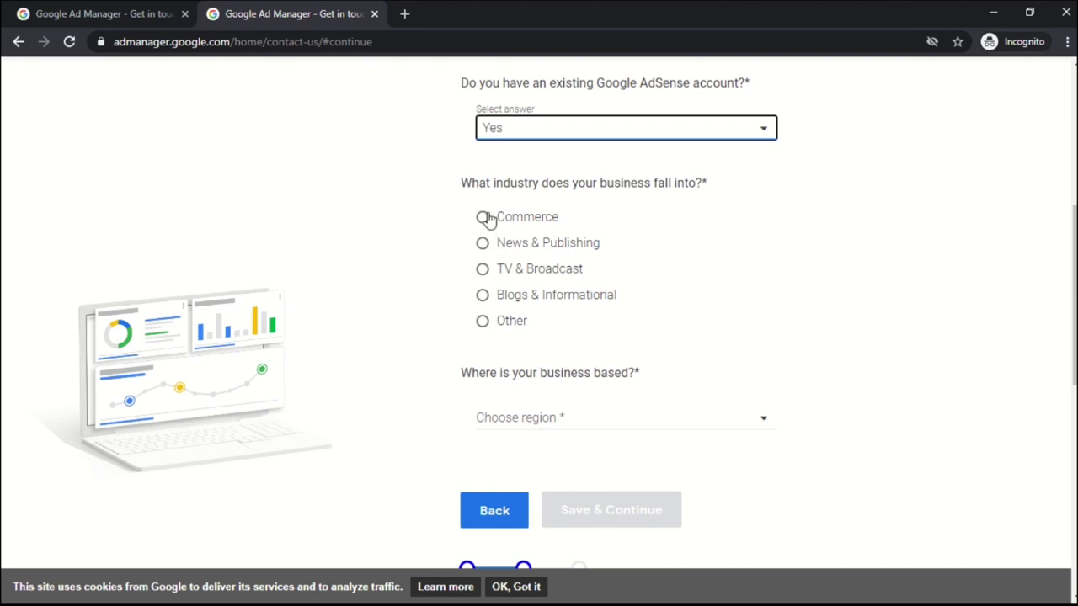
{"action": "left_click", "coordinate": [484, 245]}
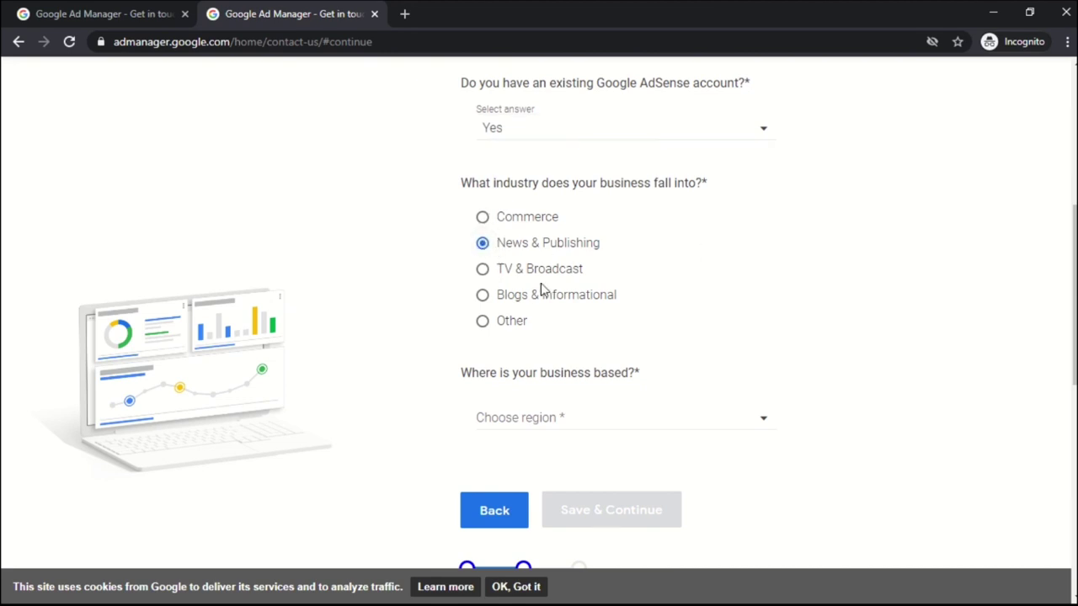
{"action": "scroll", "coordinate": [546, 313], "scroll_direction": "down", "scroll_amount": 2}
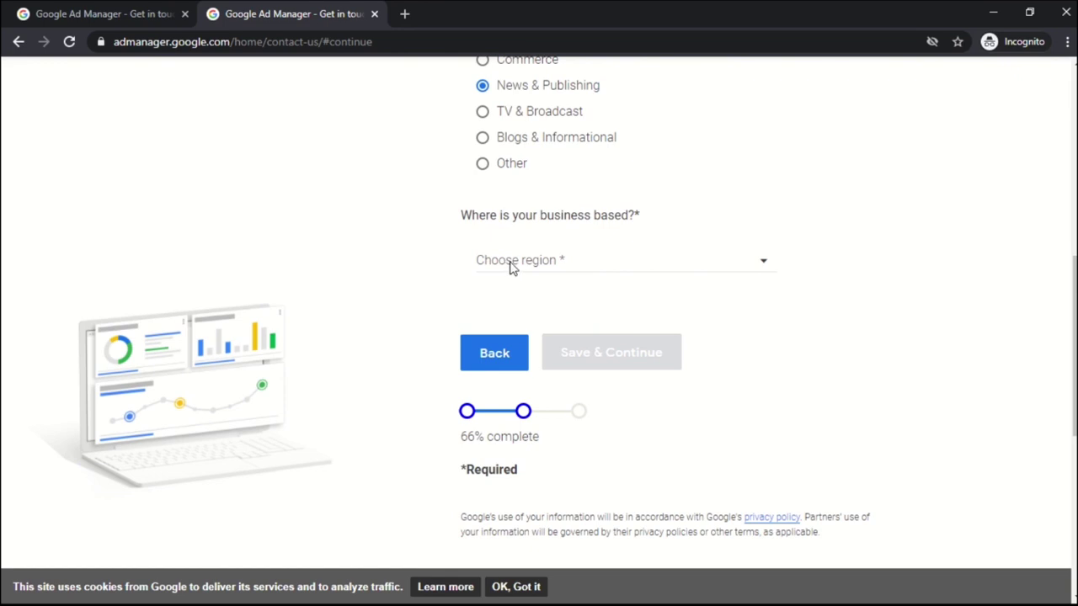
{"action": "left_click", "coordinate": [513, 264]}
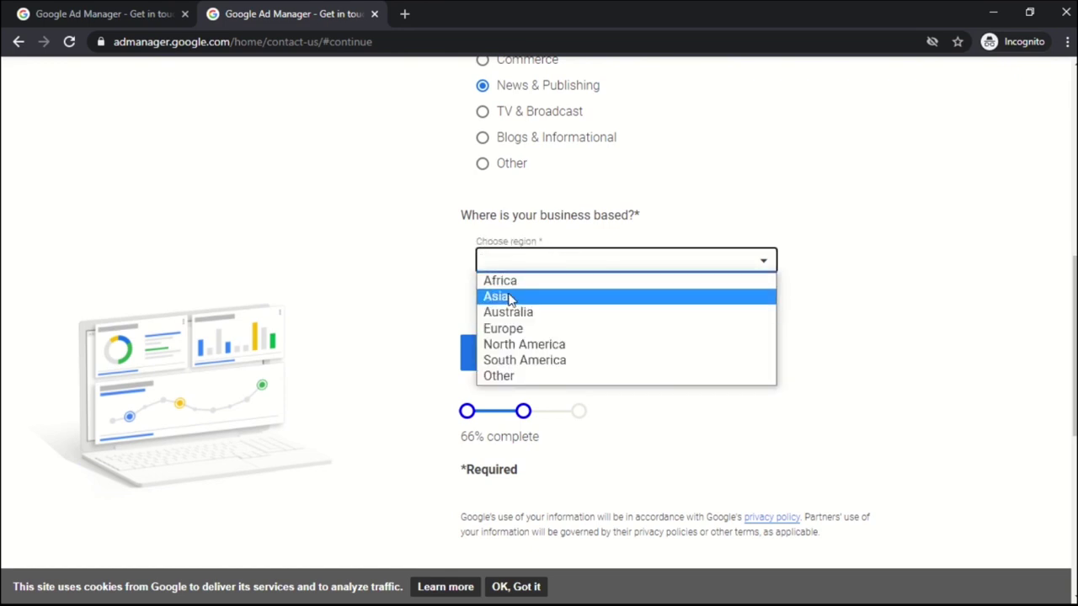
{"action": "left_click", "coordinate": [508, 296]}
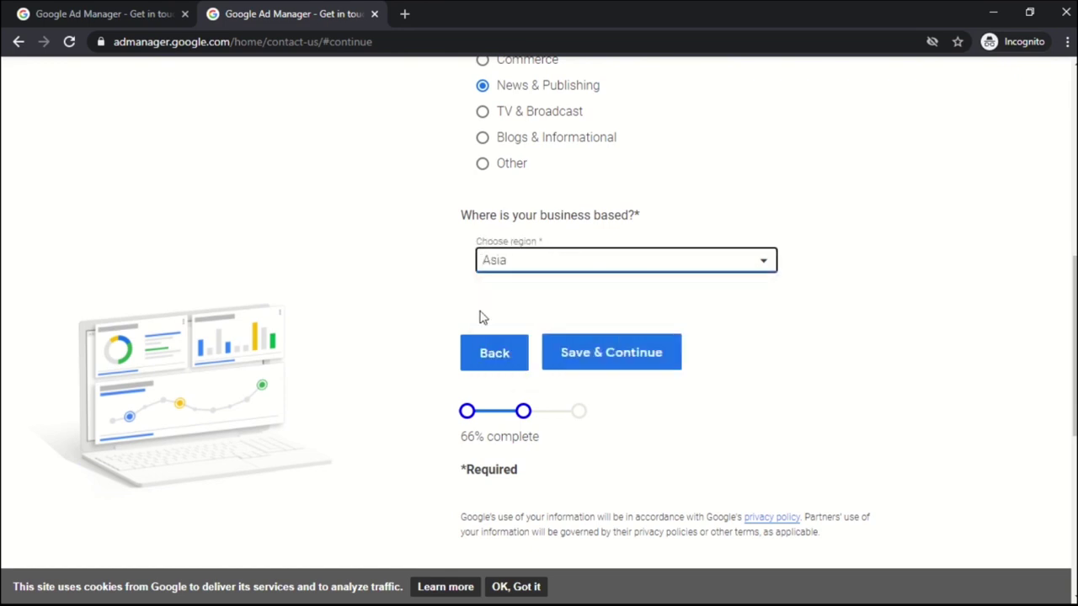
{"action": "left_click", "coordinate": [618, 358]}
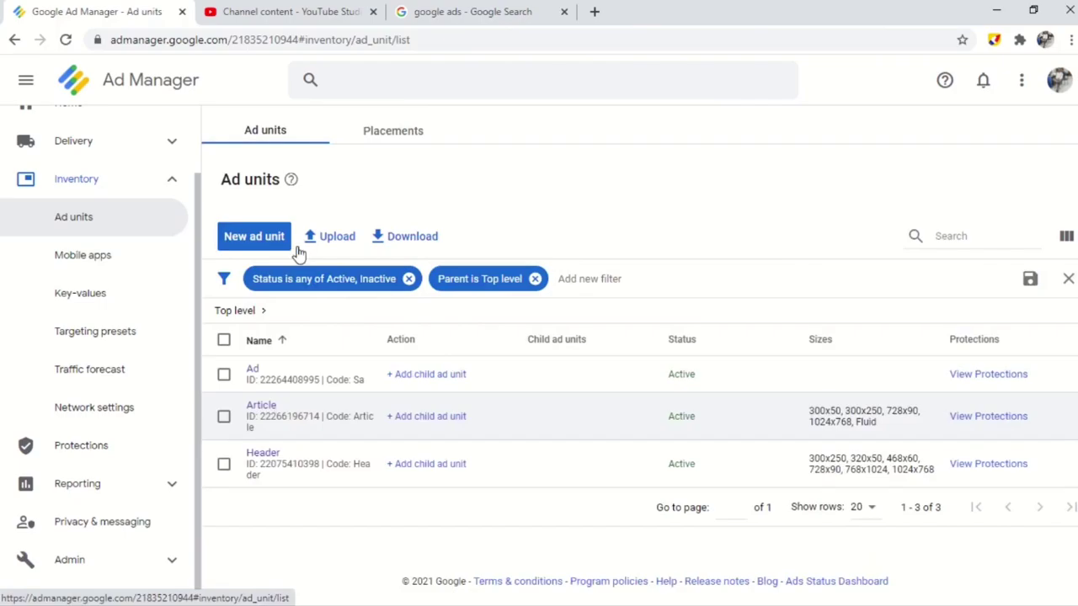
- Review the existing placements, opening a new placement form and closing it without saving
{"action": "left_click", "coordinate": [386, 145]}
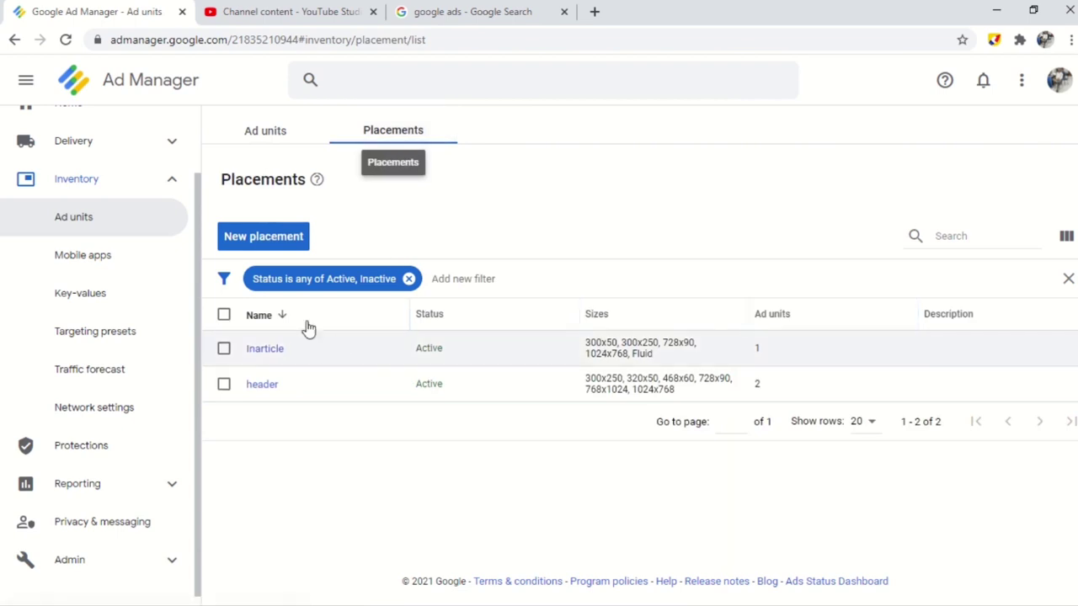
{"action": "left_click", "coordinate": [258, 239]}
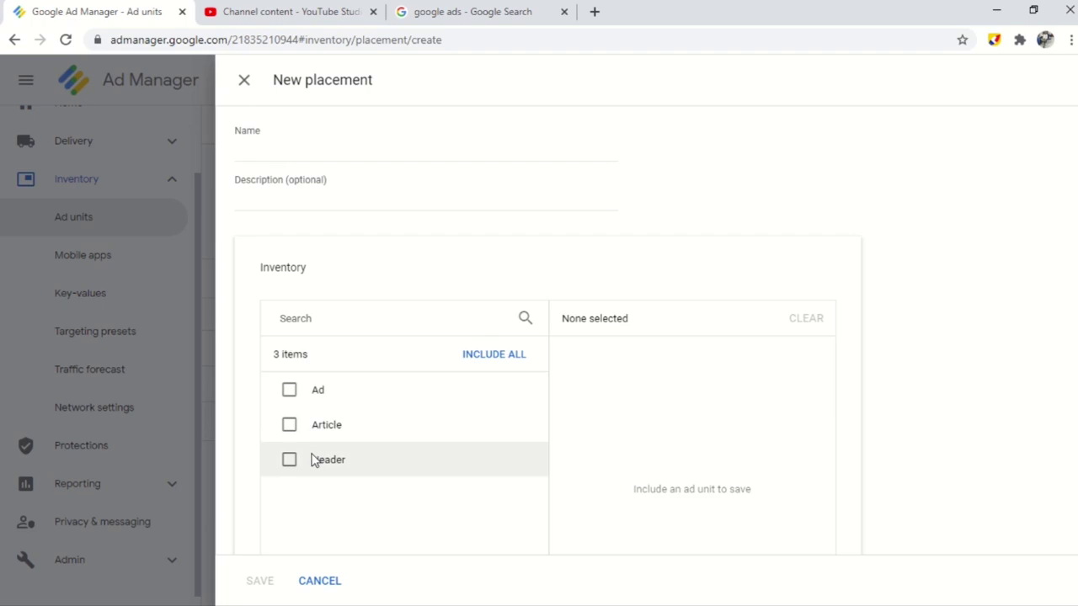
{"action": "left_click", "coordinate": [245, 81]}
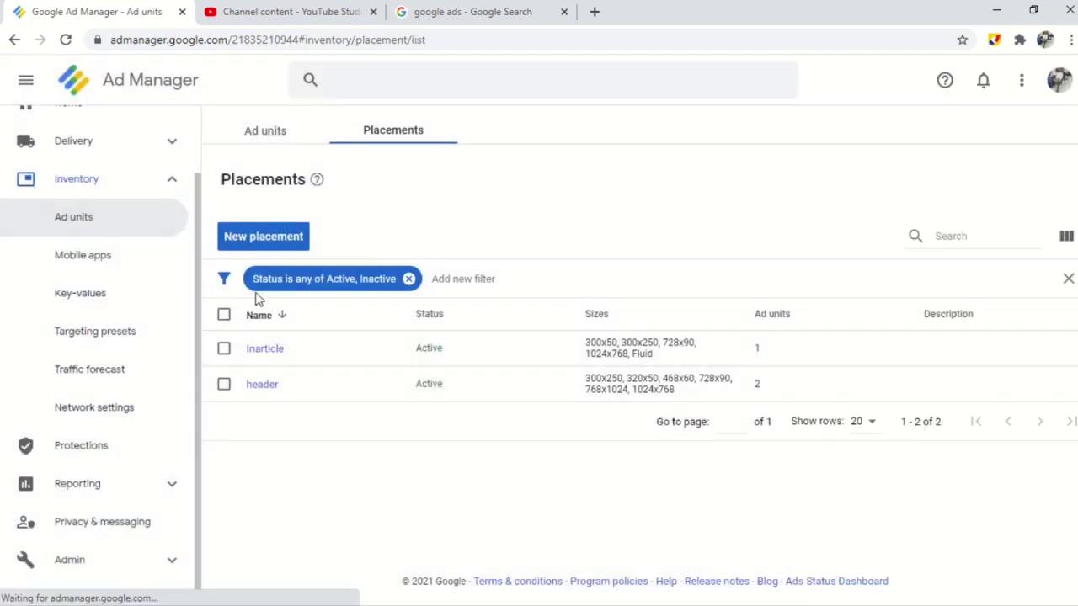
- Look over the Article ad unit's settings and return to the ad units list
{"action": "left_click", "coordinate": [110, 234]}
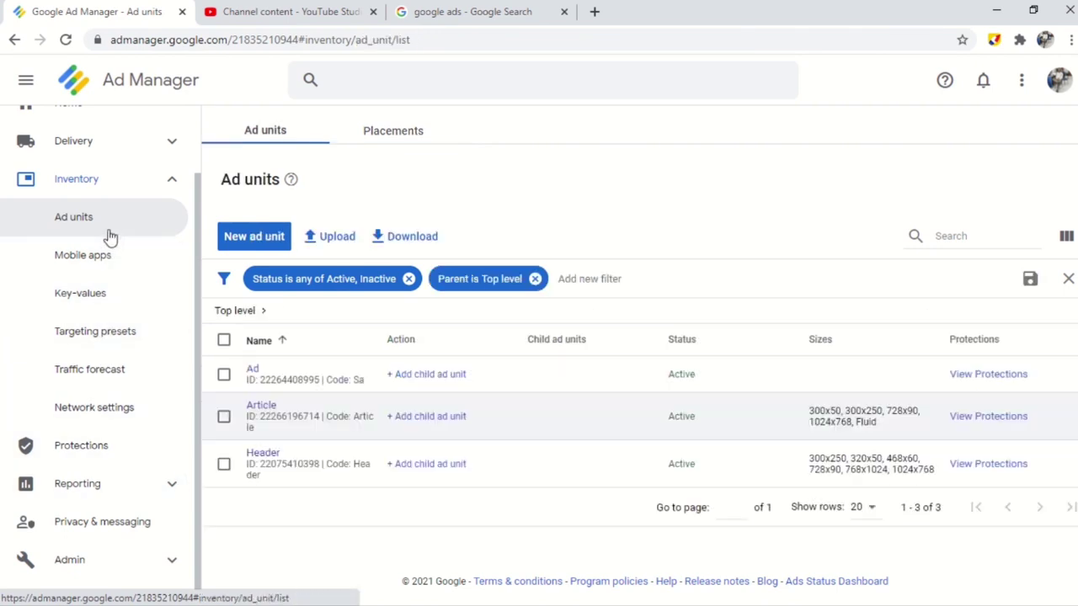
{"action": "left_click", "coordinate": [255, 409]}
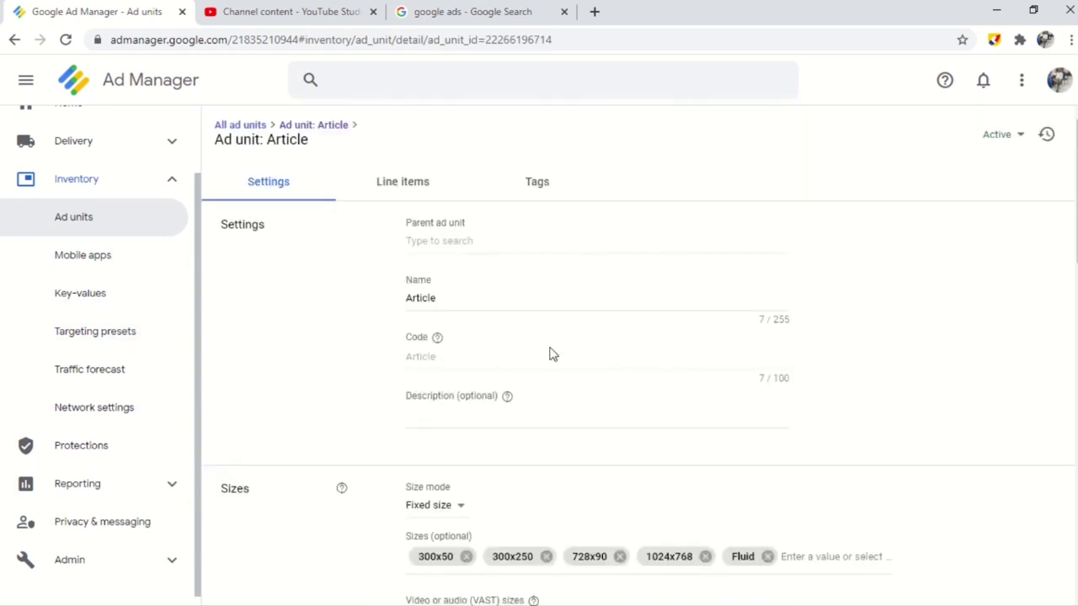
{"action": "scroll", "coordinate": [545, 372], "scroll_direction": "down", "scroll_amount": 2}
{"action": "left_click", "coordinate": [110, 216]}
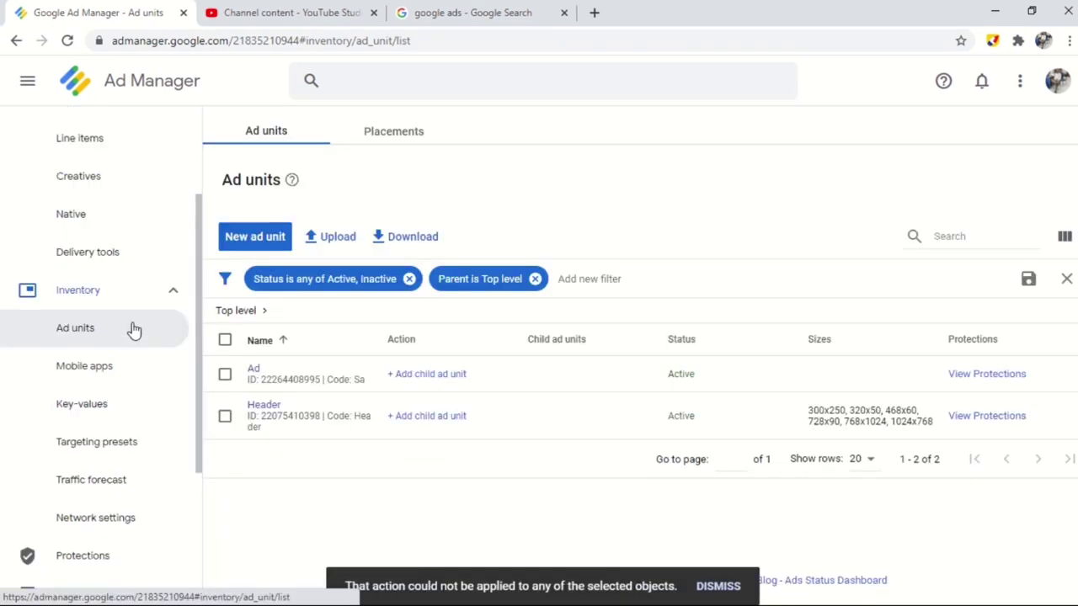
- Start a new ad unit named 'Article'
{"action": "left_click", "coordinate": [235, 241]}
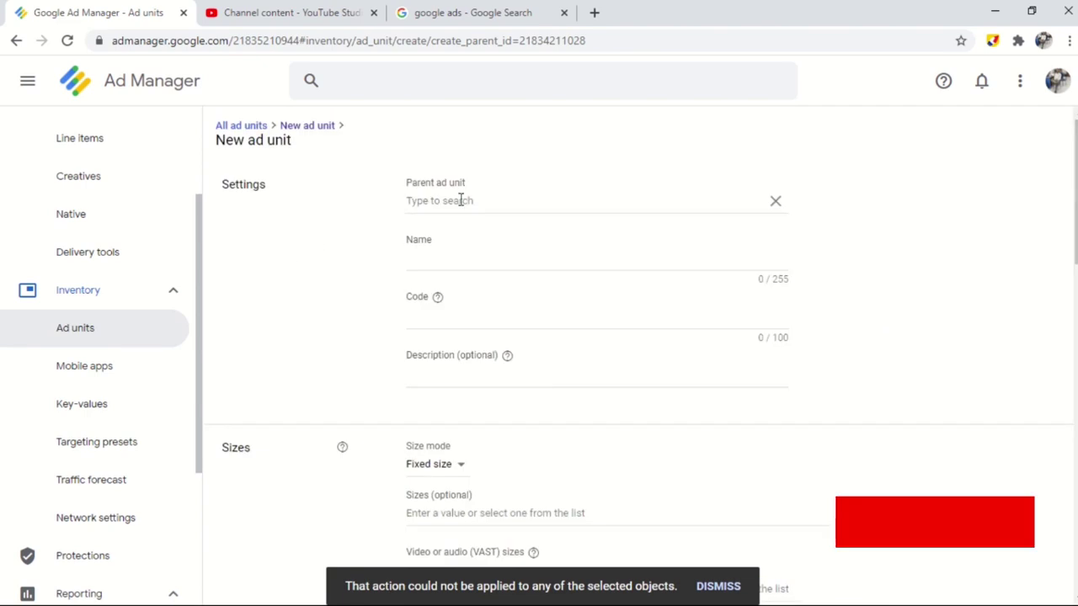
{"action": "left_click", "coordinate": [441, 268]}
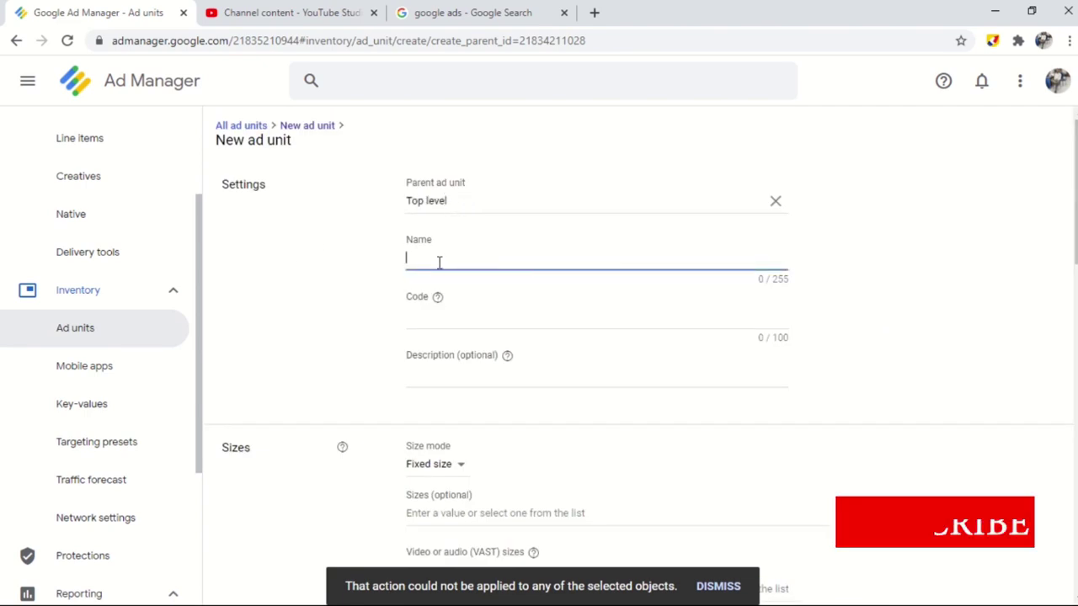
{"action": "type", "text": "Article"}
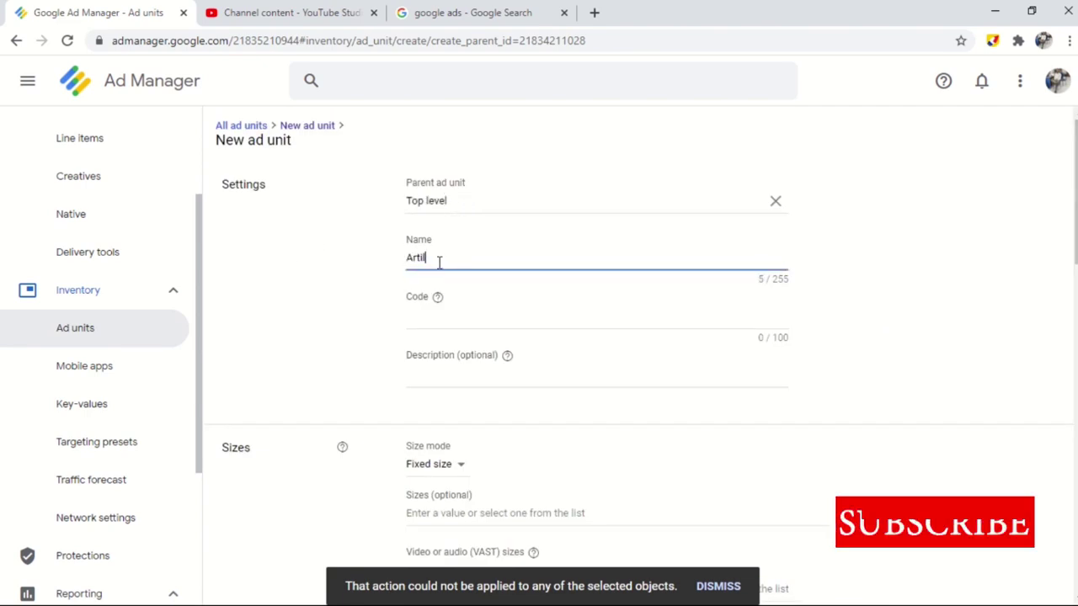
{"action": "left_click", "coordinate": [419, 328]}
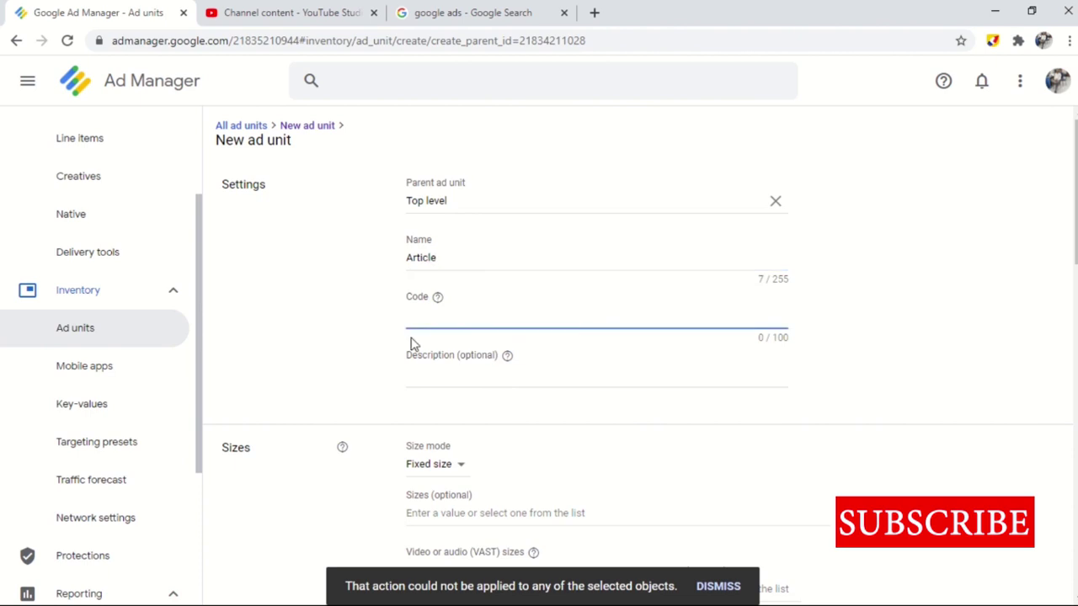
{"action": "left_click", "coordinate": [413, 343]}
{"action": "scroll", "coordinate": [464, 392], "scroll_direction": "down", "scroll_amount": 4}
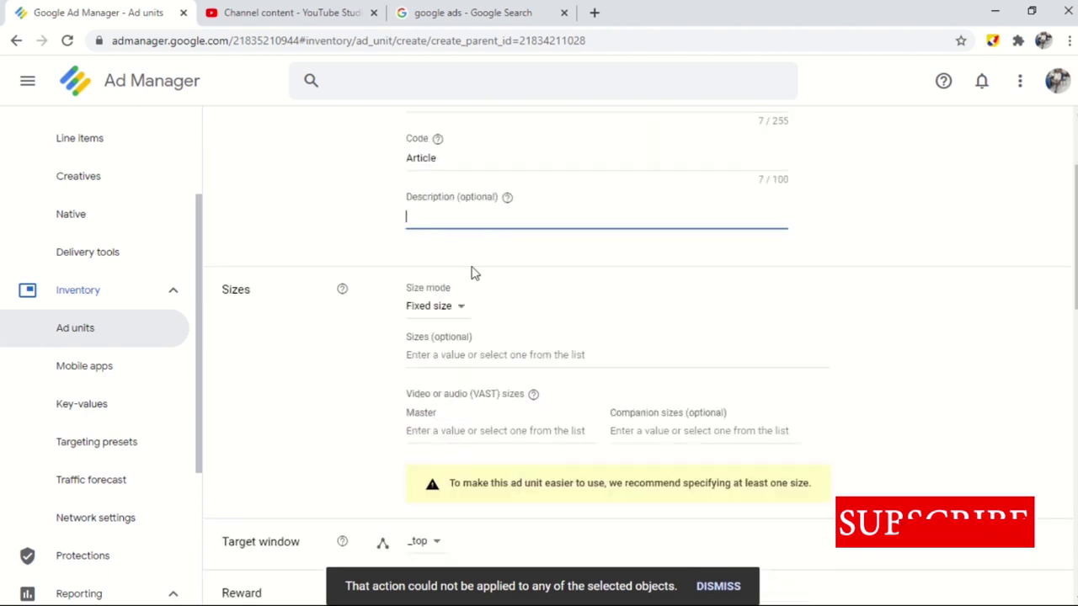
- Give the Article ad unit sizes Fluid, 300x250, 300x50 and 728x90
{"action": "left_click", "coordinate": [435, 197]}
{"action": "left_click", "coordinate": [455, 240]}
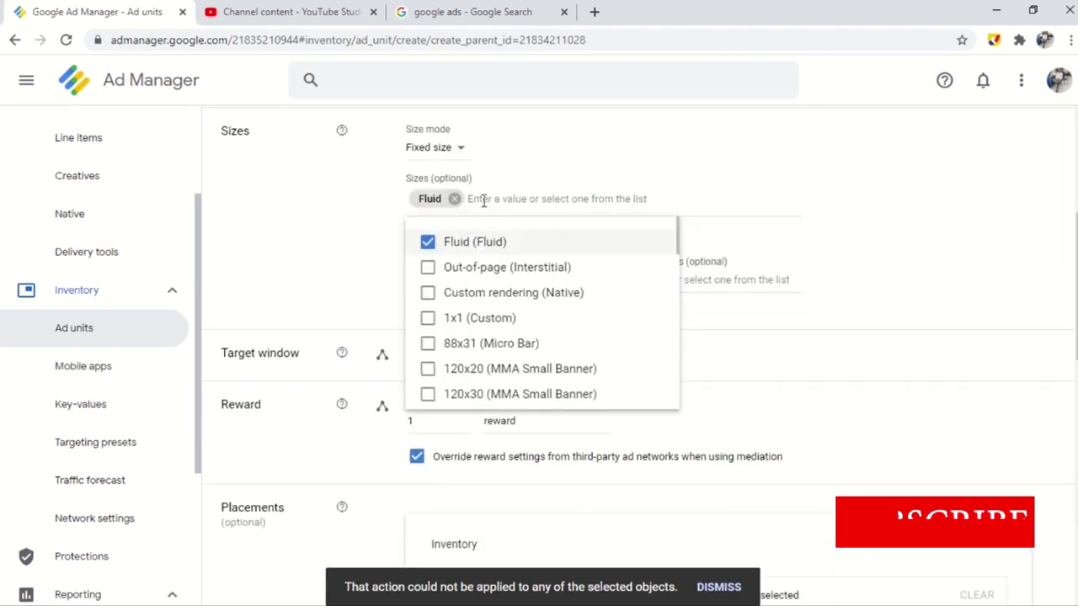
{"action": "type", "text": "300"}
{"action": "left_click", "coordinate": [481, 344]}
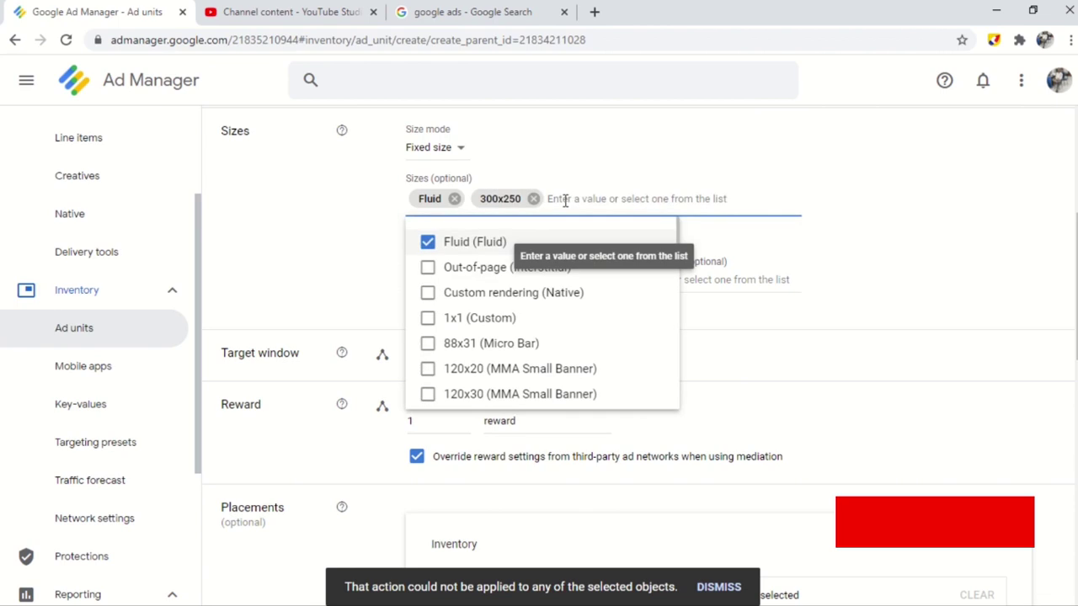
{"action": "type", "text": "300x50"}
{"action": "key", "text": "Return"}
{"action": "left_click", "coordinate": [642, 196]}
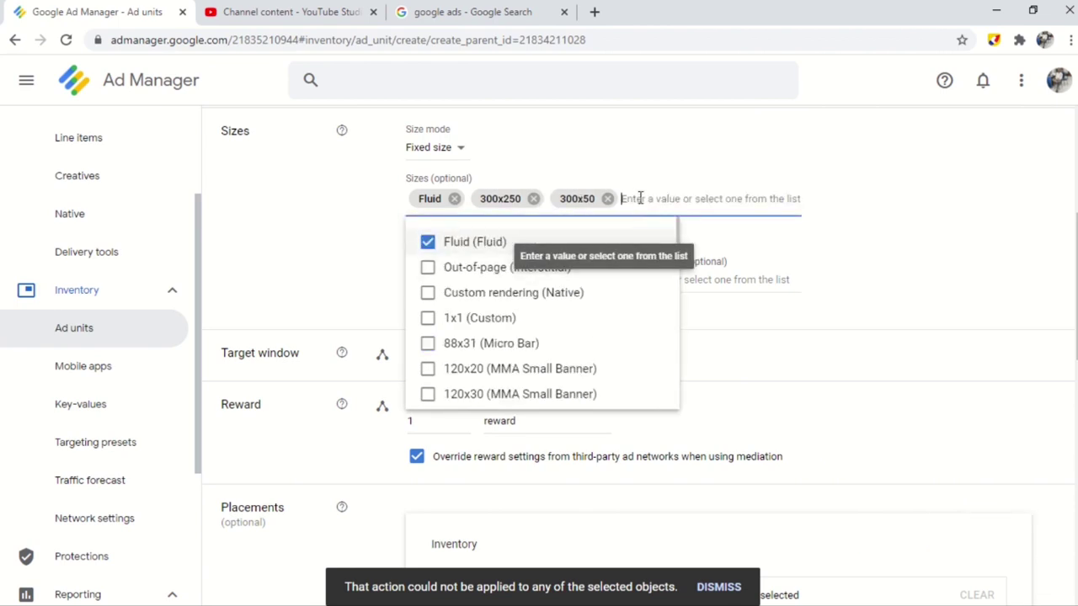
{"action": "type", "text": "728x90"}
{"action": "key", "text": "Return"}
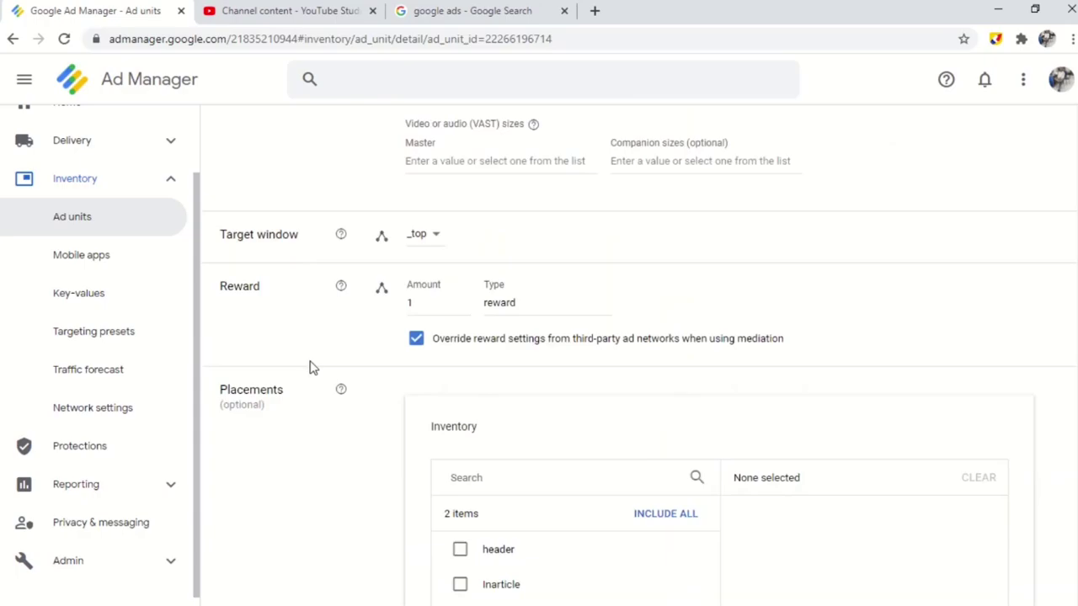
{"action": "scroll", "coordinate": [357, 329], "scroll_direction": "down", "scroll_amount": 1}
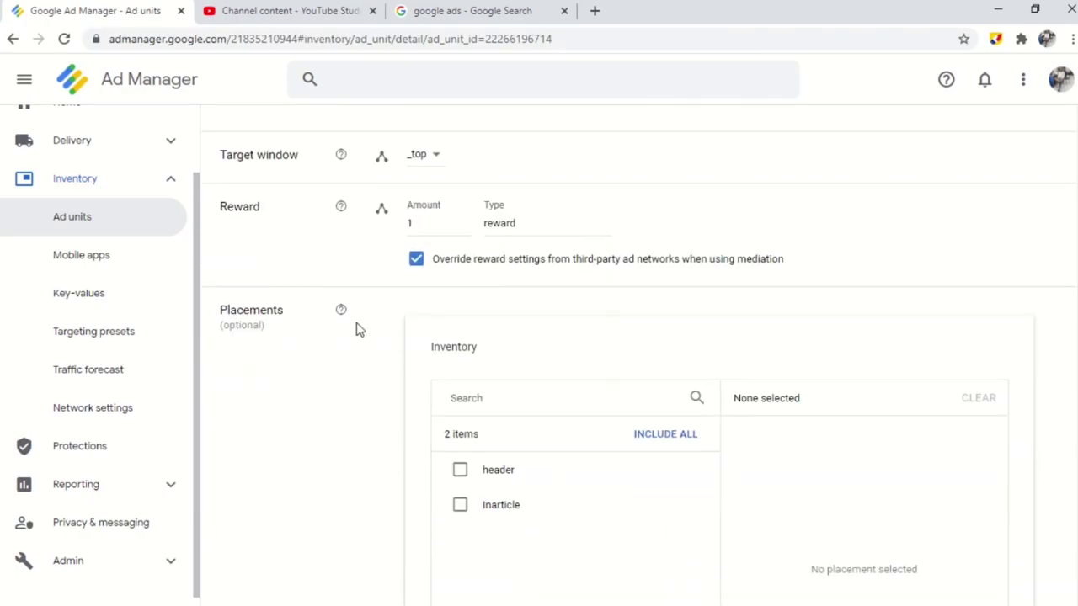
{"action": "scroll", "coordinate": [336, 312], "scroll_direction": "down", "scroll_amount": 7}
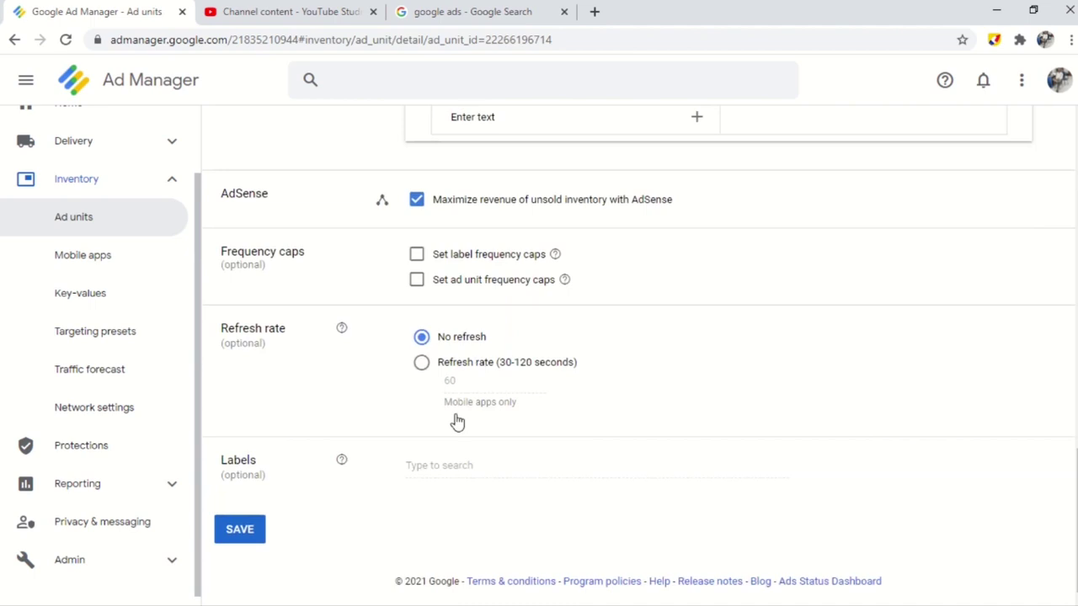
{"action": "scroll", "coordinate": [514, 337], "scroll_direction": "up", "scroll_amount": 5}
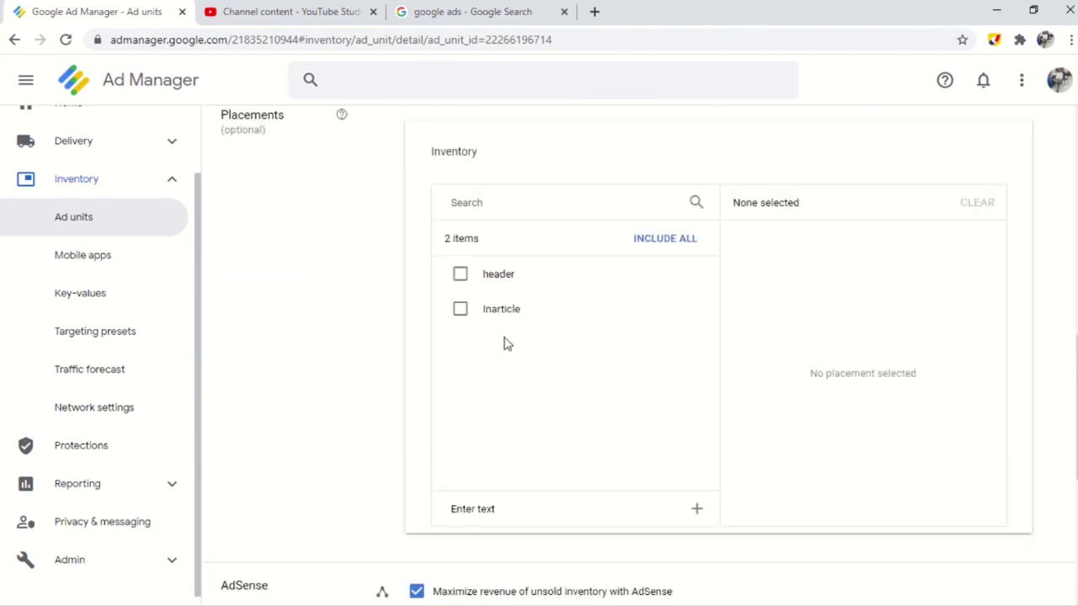
{"action": "scroll", "coordinate": [505, 343], "scroll_direction": "down", "scroll_amount": 3}
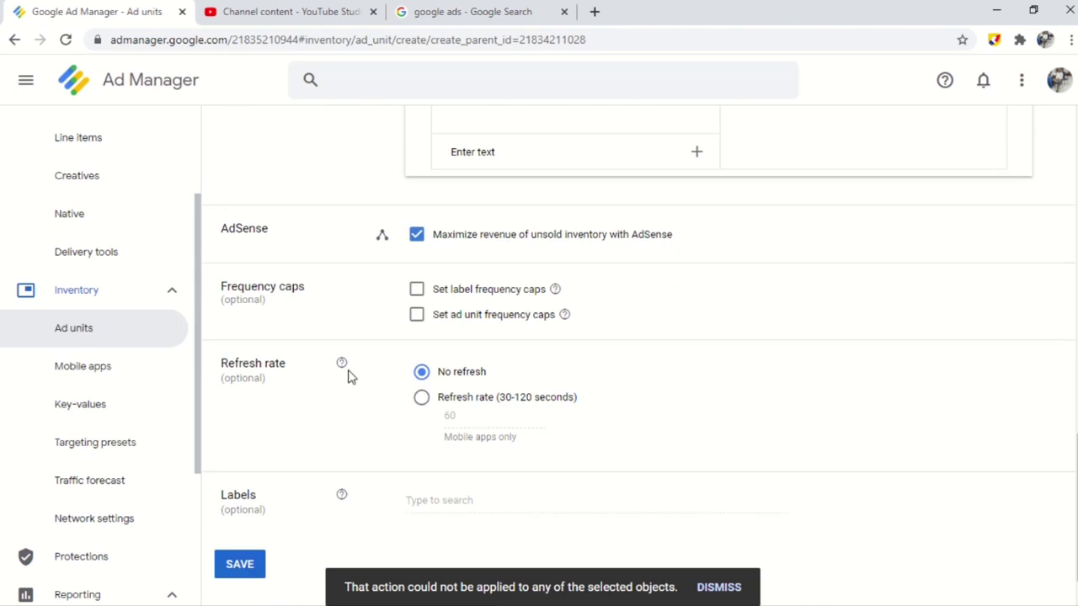
{"action": "scroll", "coordinate": [350, 376], "scroll_direction": "down", "scroll_amount": 1}
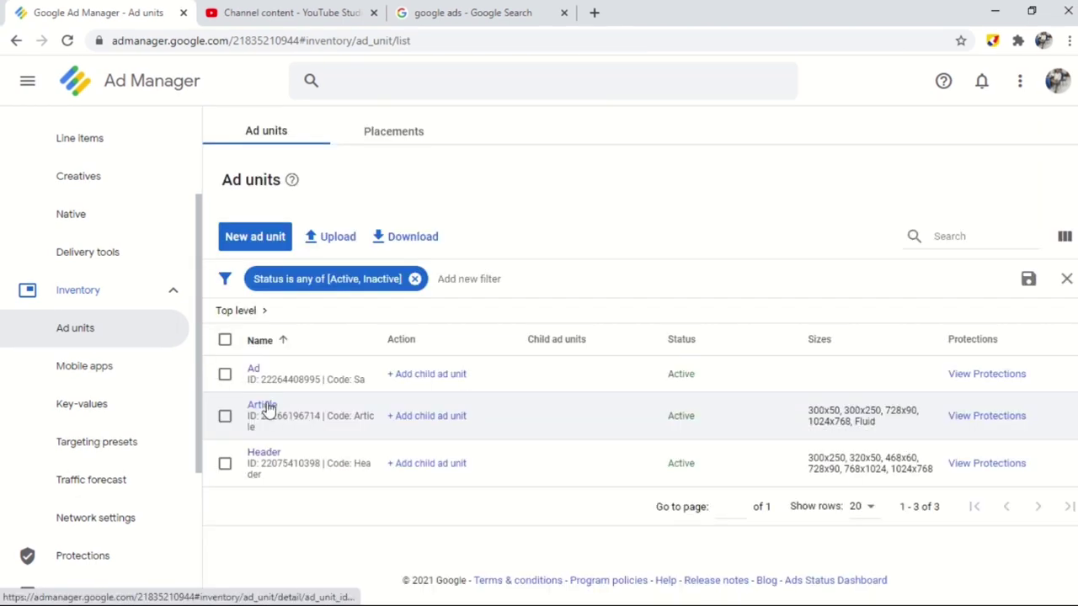
- Generate the Article ad unit's Google Publisher Tag and copy the header tag code
{"action": "left_click", "coordinate": [268, 408]}
{"action": "left_click", "coordinate": [530, 190]}
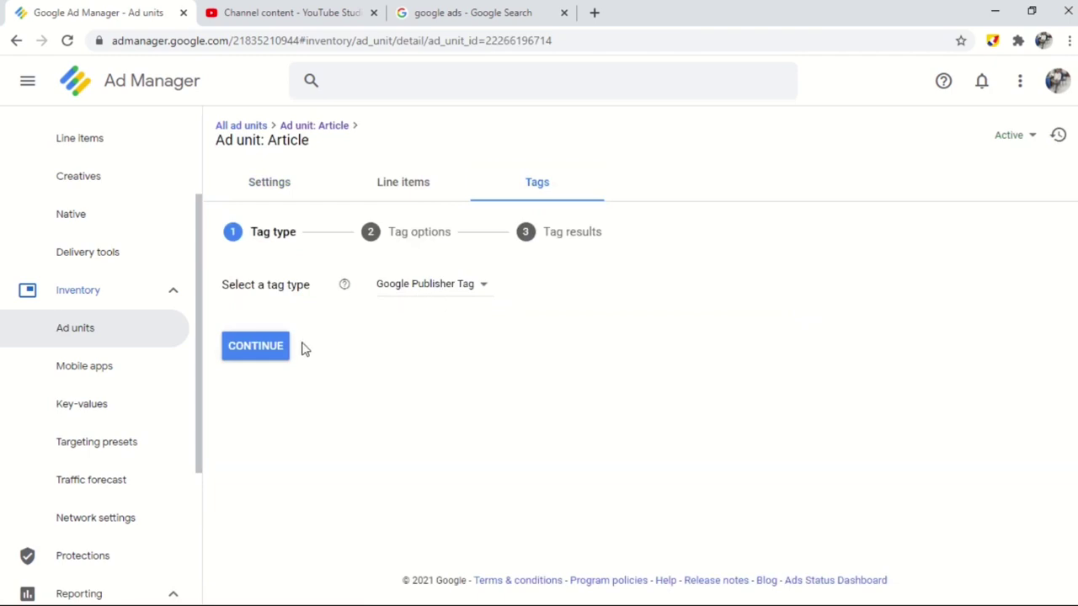
{"action": "left_click", "coordinate": [250, 347]}
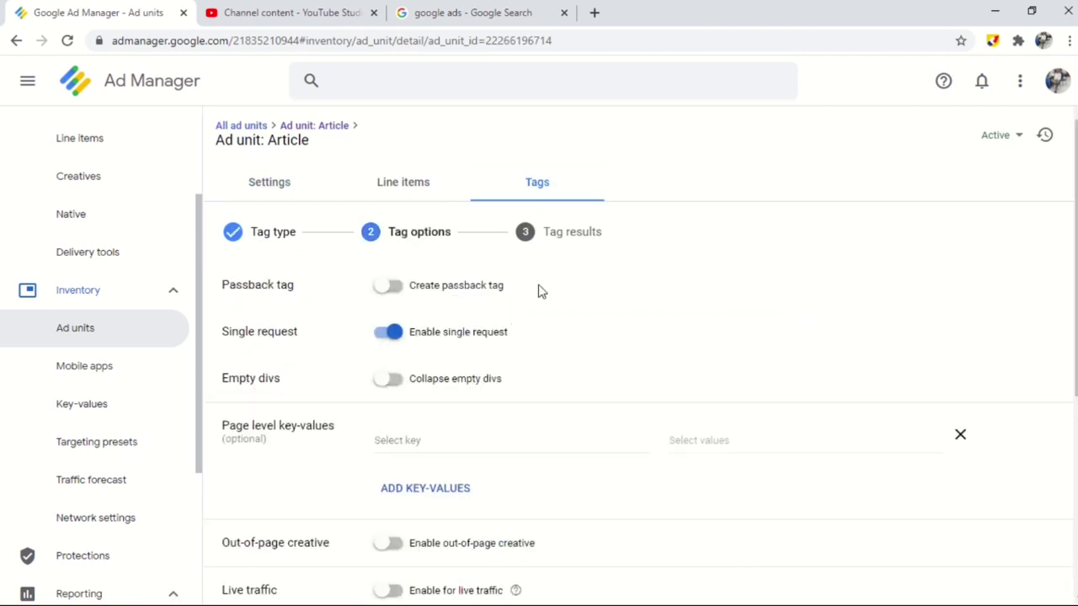
{"action": "scroll", "coordinate": [539, 293], "scroll_direction": "down", "scroll_amount": 4}
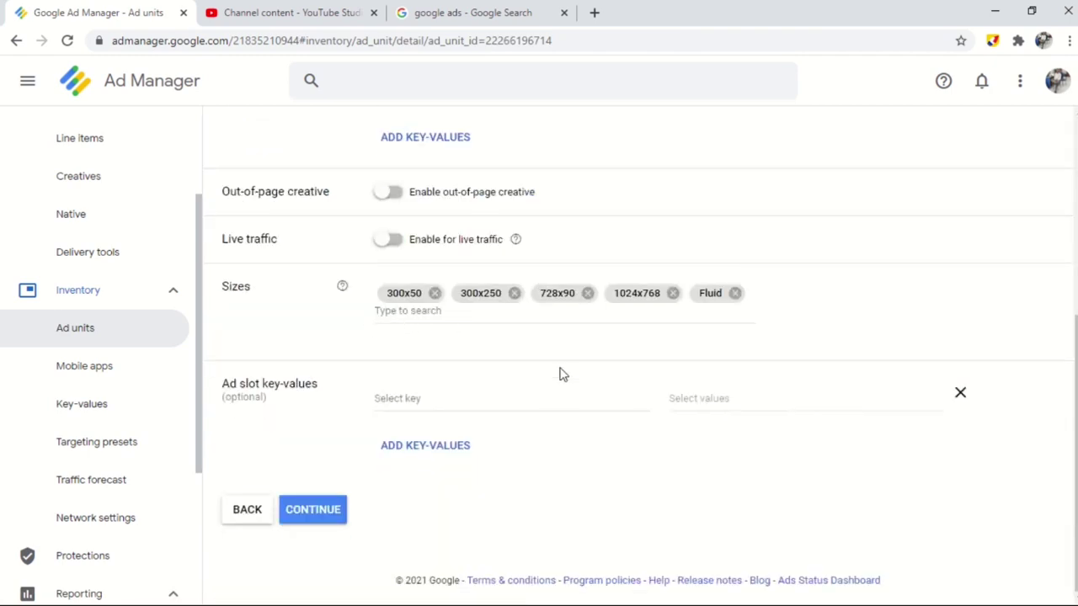
{"action": "left_click", "coordinate": [333, 508]}
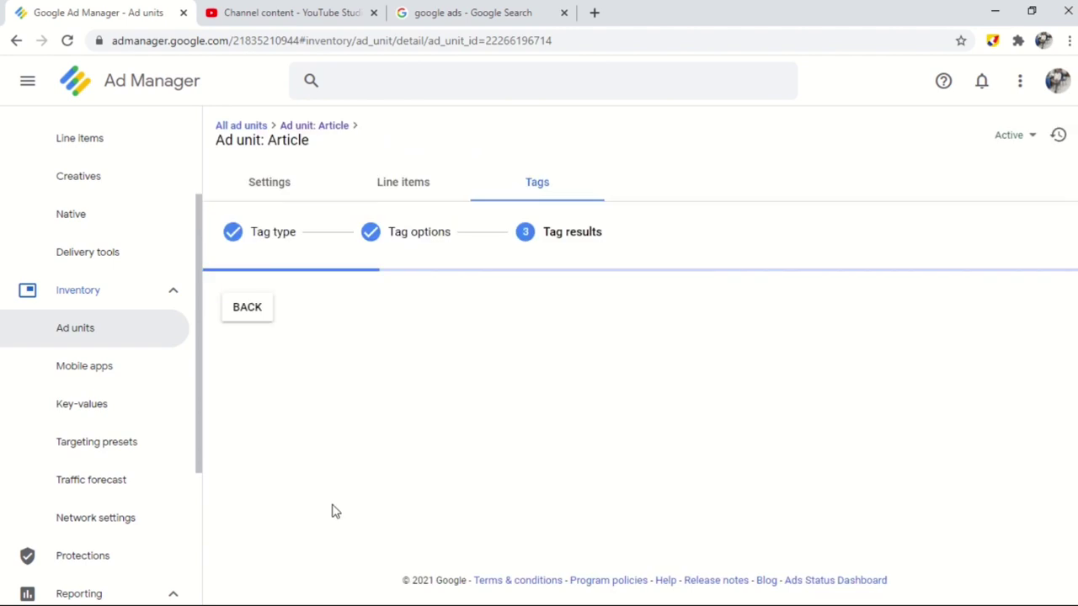
{"action": "scroll", "coordinate": [453, 370], "scroll_direction": "down", "scroll_amount": 1}
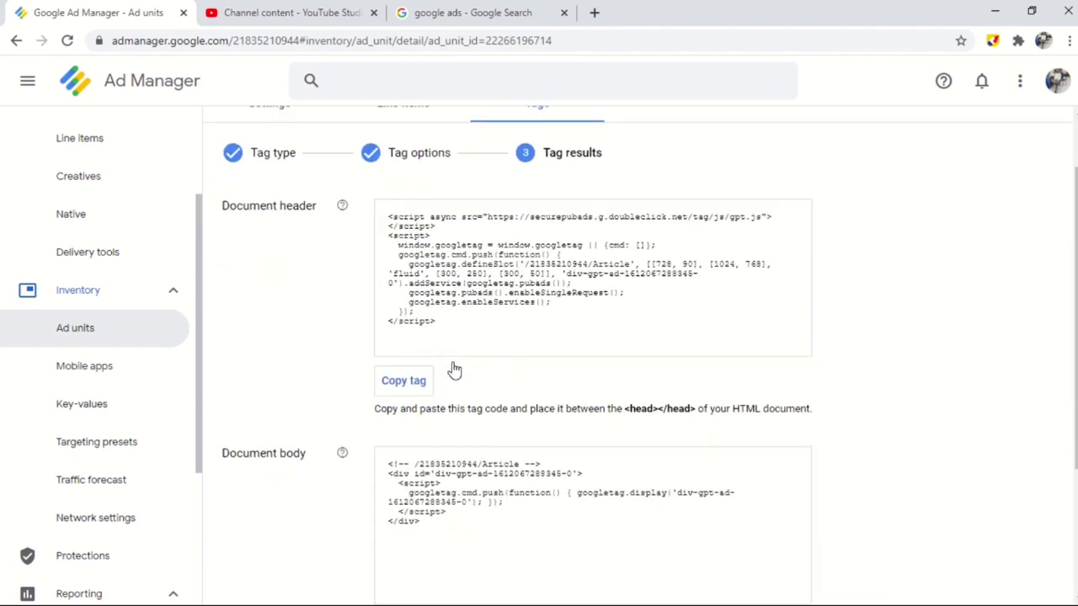
{"action": "scroll", "coordinate": [452, 363], "scroll_direction": "up", "scroll_amount": 1}
{"action": "left_click", "coordinate": [416, 461]}
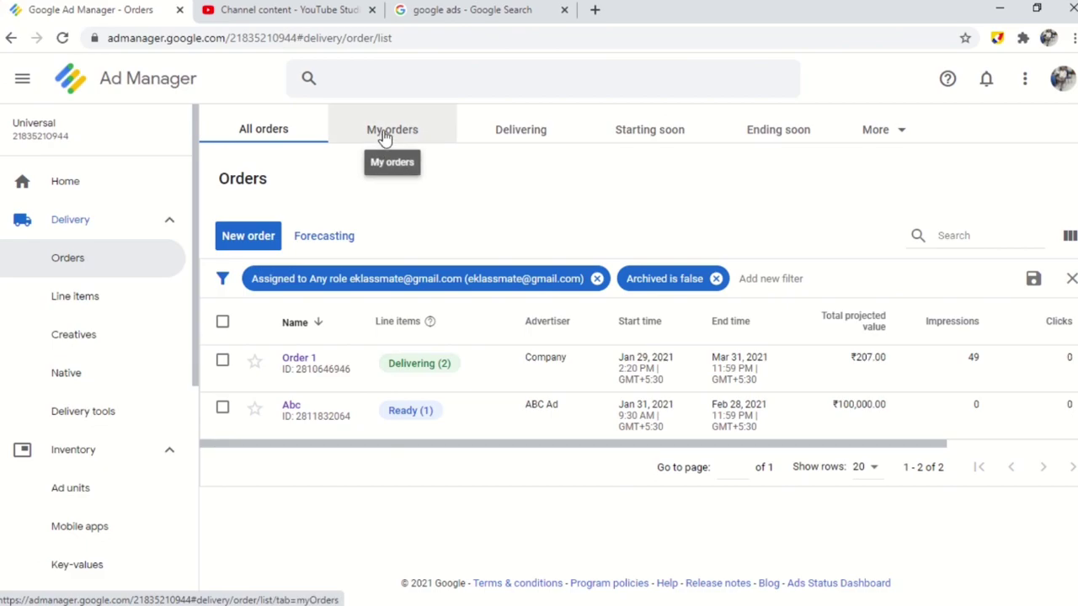
- Name the new order 'XYZ' and give it a newly created advertiser company 'XYZ'
{"action": "left_click", "coordinate": [249, 237]}
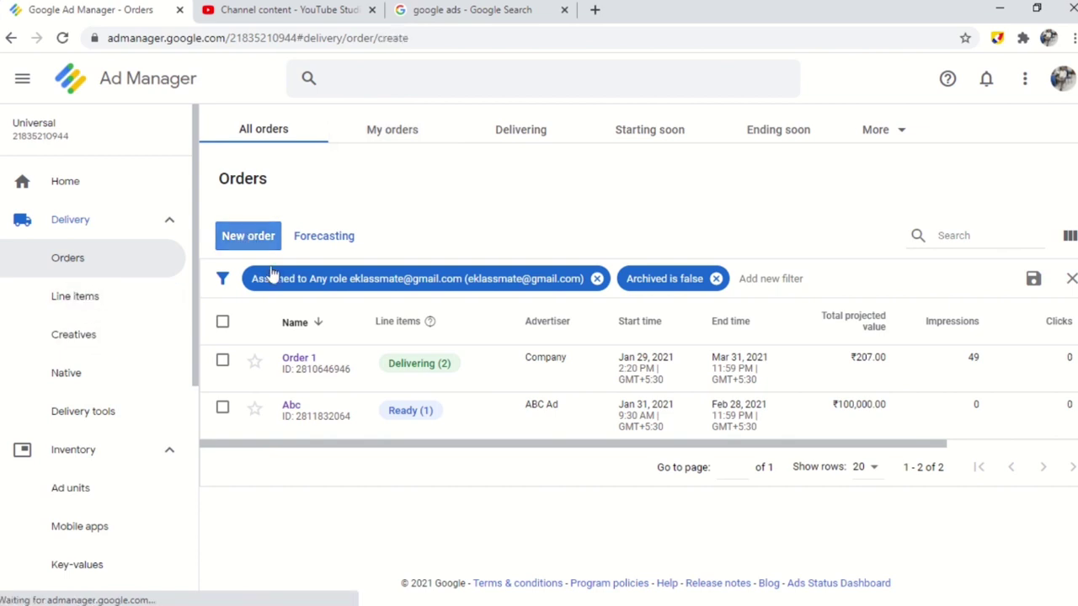
{"action": "type", "text": "XYZ"}
{"action": "key", "text": "Tab"}
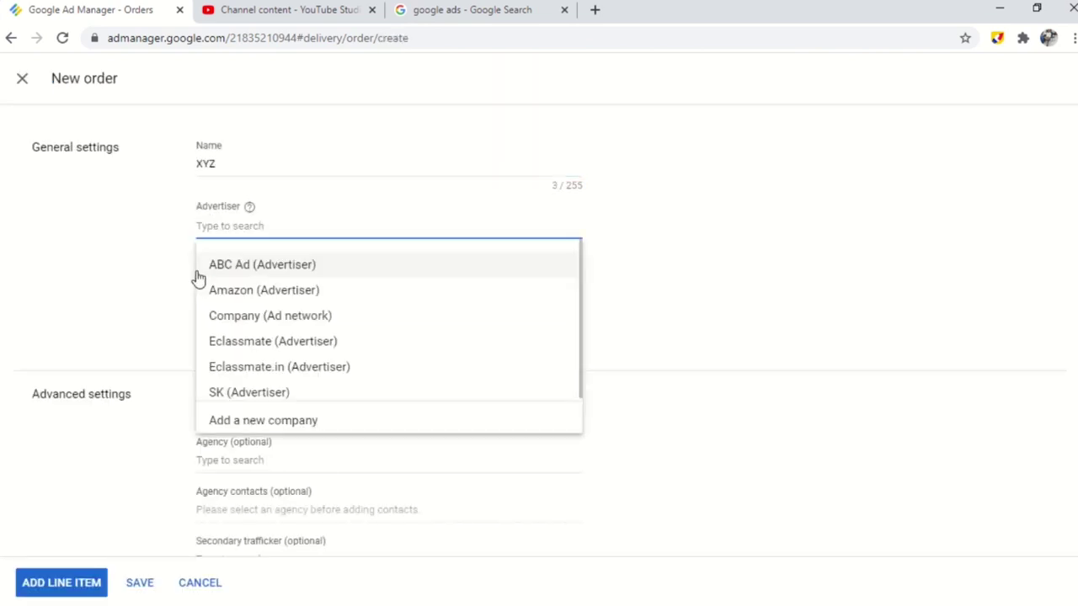
{"action": "type", "text": "XYZ"}
{"action": "left_click", "coordinate": [200, 278]}
{"action": "left_click", "coordinate": [534, 231]}
{"action": "type", "text": "XYZ"}
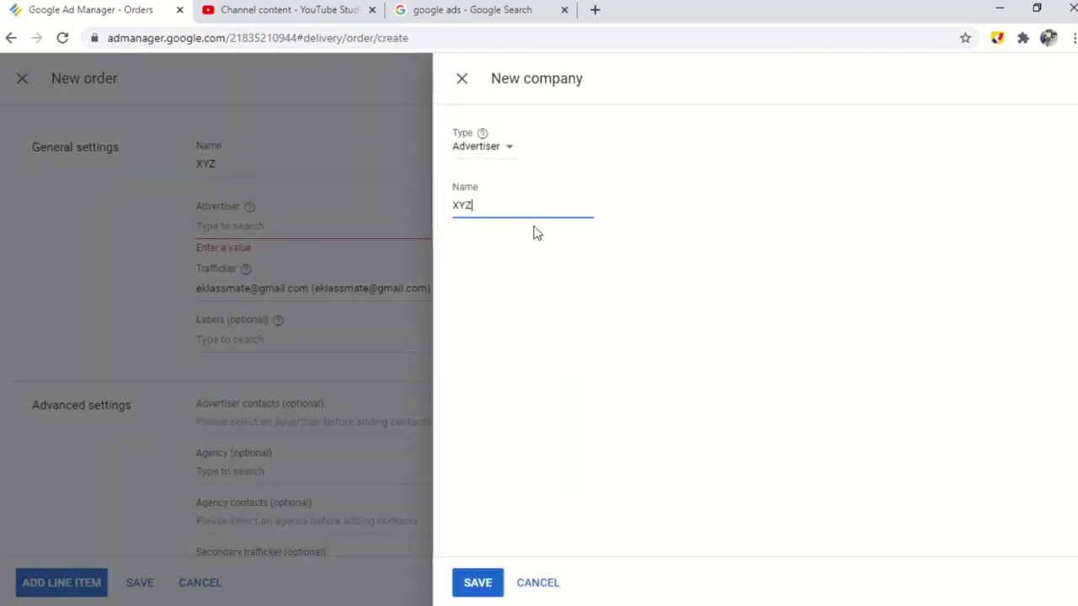
{"action": "key", "text": "Return"}
{"action": "scroll", "coordinate": [224, 164], "scroll_direction": "down", "scroll_amount": 1}
{"action": "scroll", "coordinate": [226, 242], "scroll_direction": "down", "scroll_amount": 3}
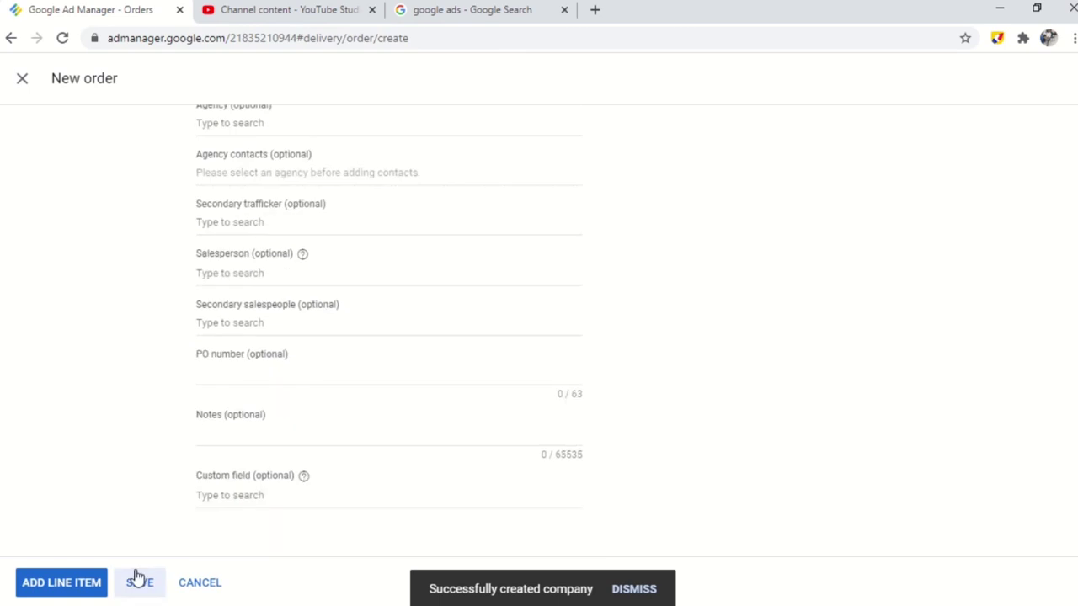
- Save and approve order XYZ, then reopen it from the orders list
{"action": "left_click", "coordinate": [135, 582]}
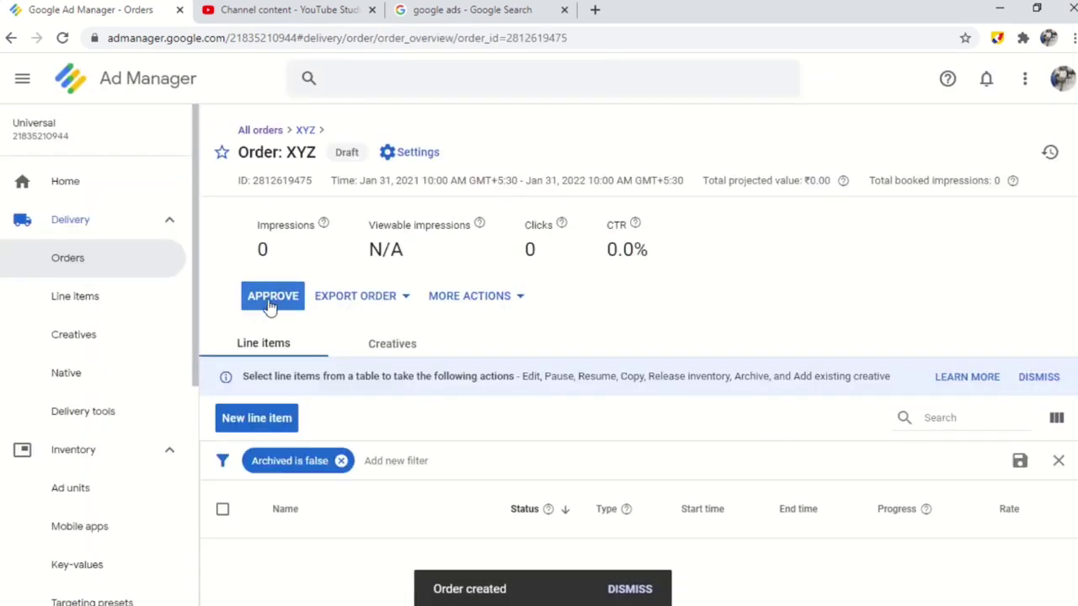
{"action": "left_click", "coordinate": [271, 296]}
{"action": "scroll", "coordinate": [314, 272], "scroll_direction": "down", "scroll_amount": 1}
{"action": "left_click", "coordinate": [126, 303]}
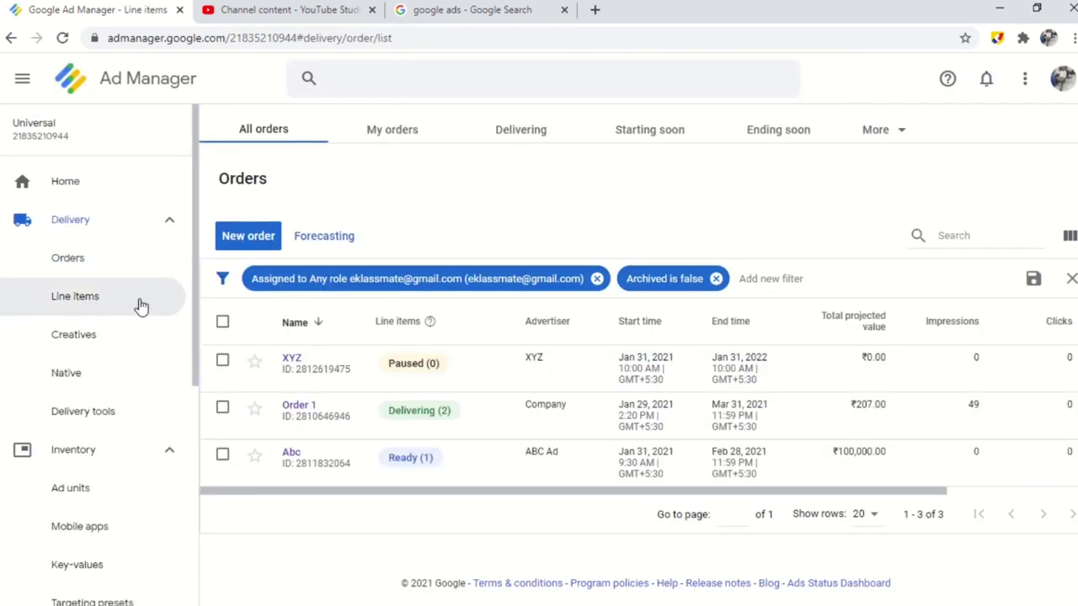
{"action": "left_click", "coordinate": [158, 296]}
{"action": "left_click", "coordinate": [117, 266]}
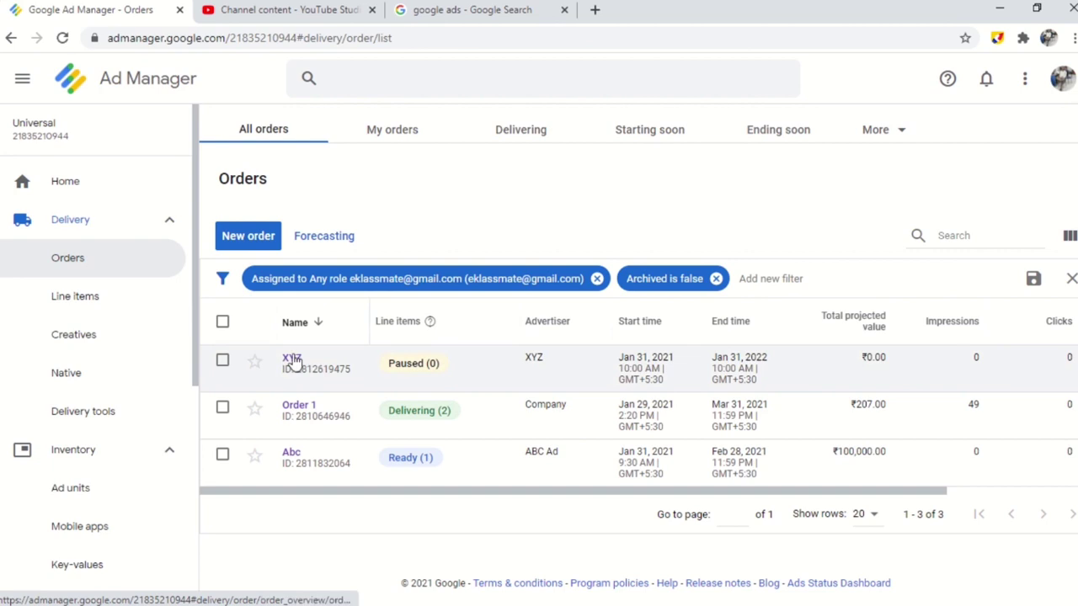
{"action": "left_click", "coordinate": [291, 360]}
{"action": "scroll", "coordinate": [308, 240], "scroll_direction": "down", "scroll_amount": 1}
- Add a Display line item XYZL1 with type Price priority
{"action": "left_click", "coordinate": [217, 338]}
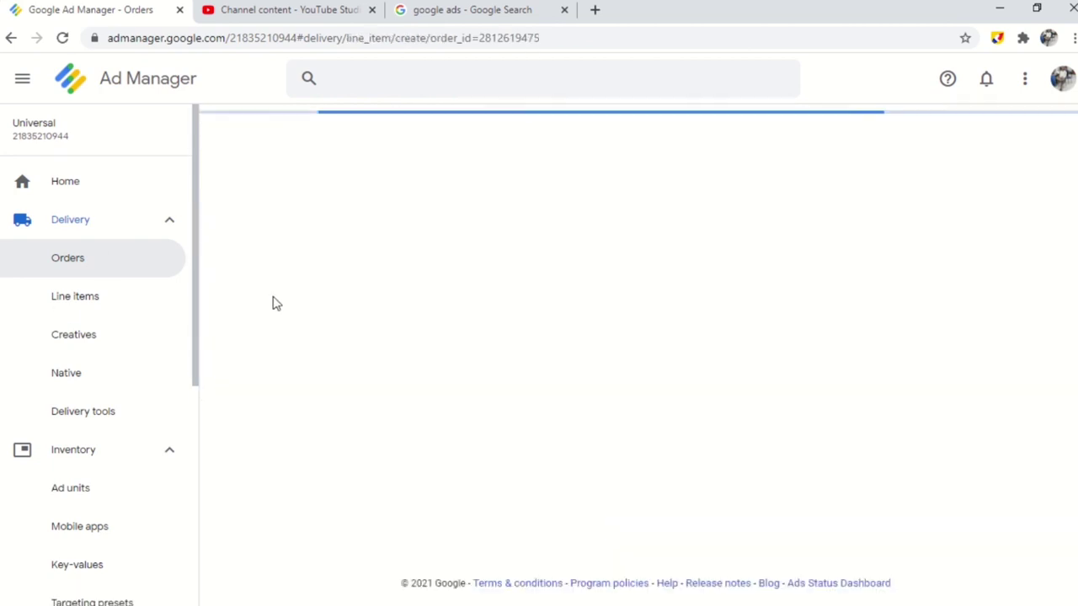
{"action": "left_click", "coordinate": [337, 391]}
{"action": "left_click", "coordinate": [392, 244]}
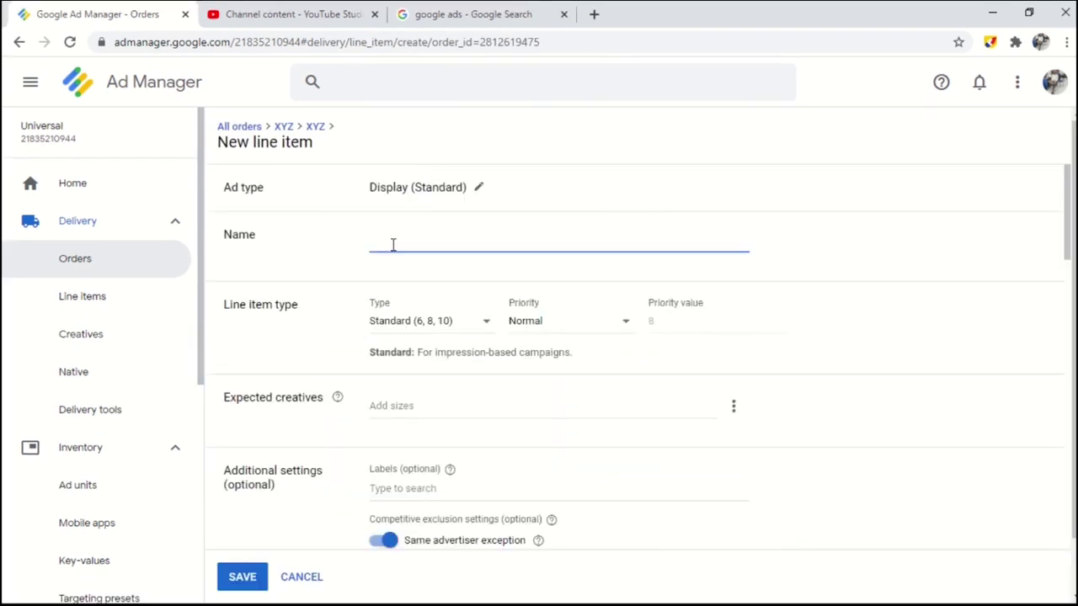
{"action": "left_click", "coordinate": [425, 320]}
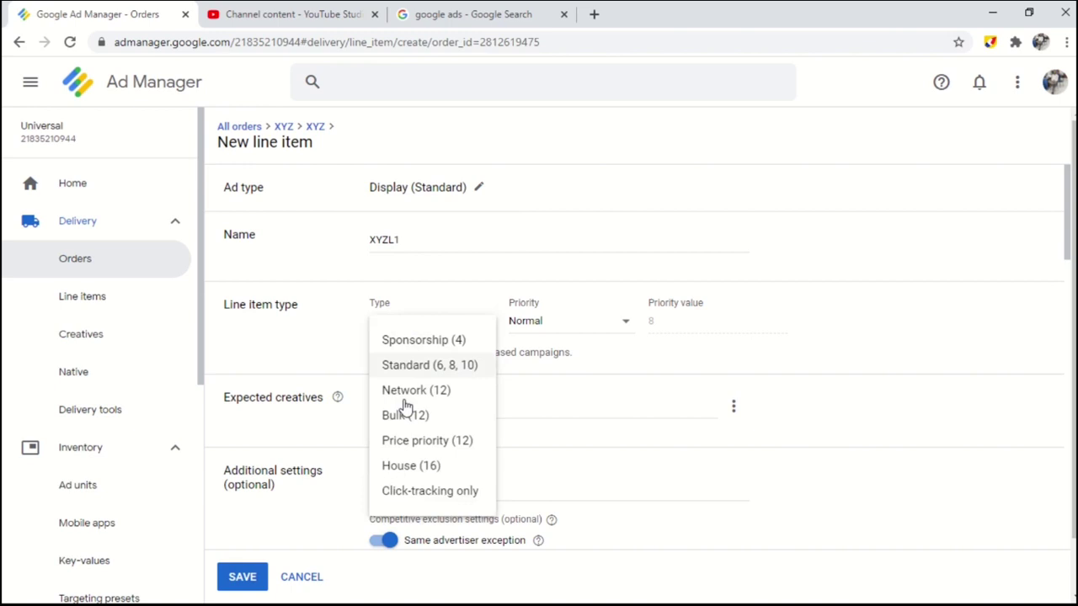
{"action": "left_click", "coordinate": [412, 443]}
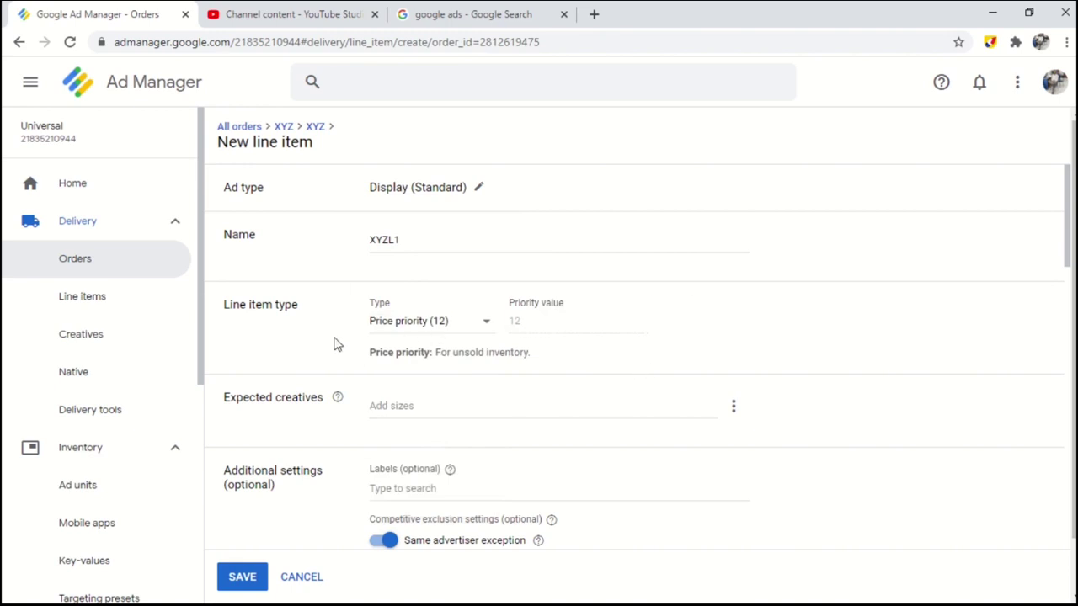
- Set the expected creative size to 300x250 and check its details
{"action": "scroll", "coordinate": [507, 338], "scroll_direction": "down", "scroll_amount": 1}
{"action": "left_click", "coordinate": [427, 337]}
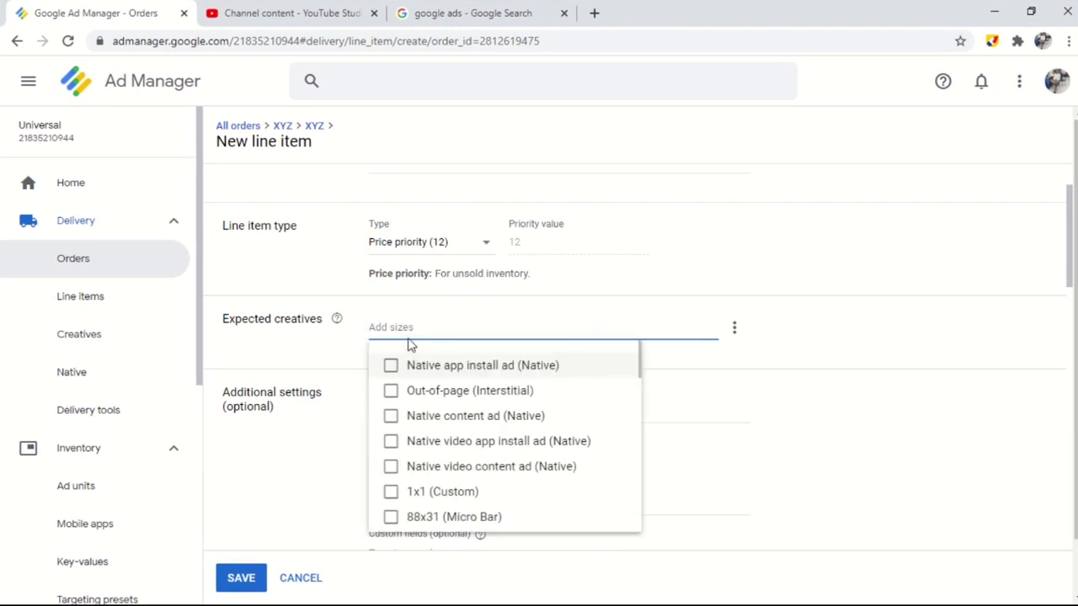
{"action": "scroll", "coordinate": [447, 464], "scroll_direction": "down", "scroll_amount": 5}
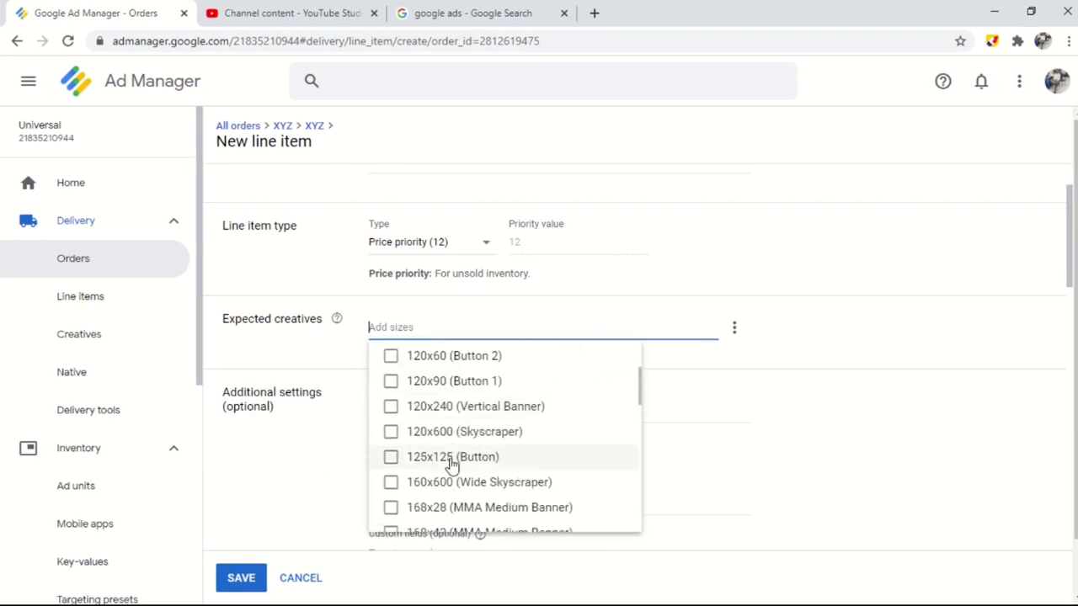
{"action": "type", "text": "300"}
{"action": "left_click", "coordinate": [421, 466]}
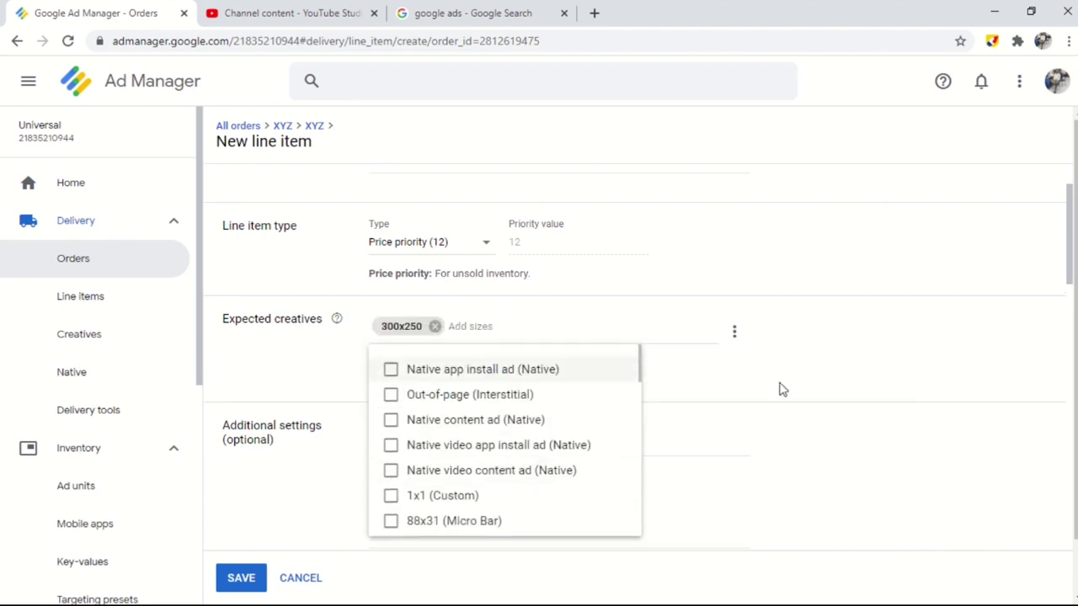
{"action": "left_click", "coordinate": [780, 387]}
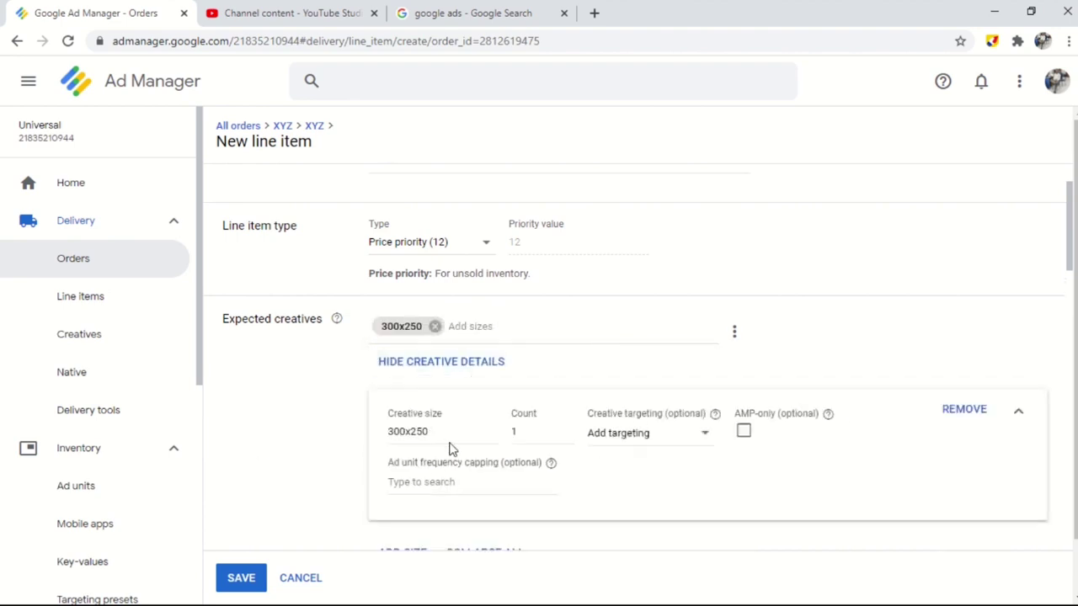
{"action": "left_click", "coordinate": [698, 441]}
{"action": "scroll", "coordinate": [789, 446], "scroll_direction": "down", "scroll_amount": 2}
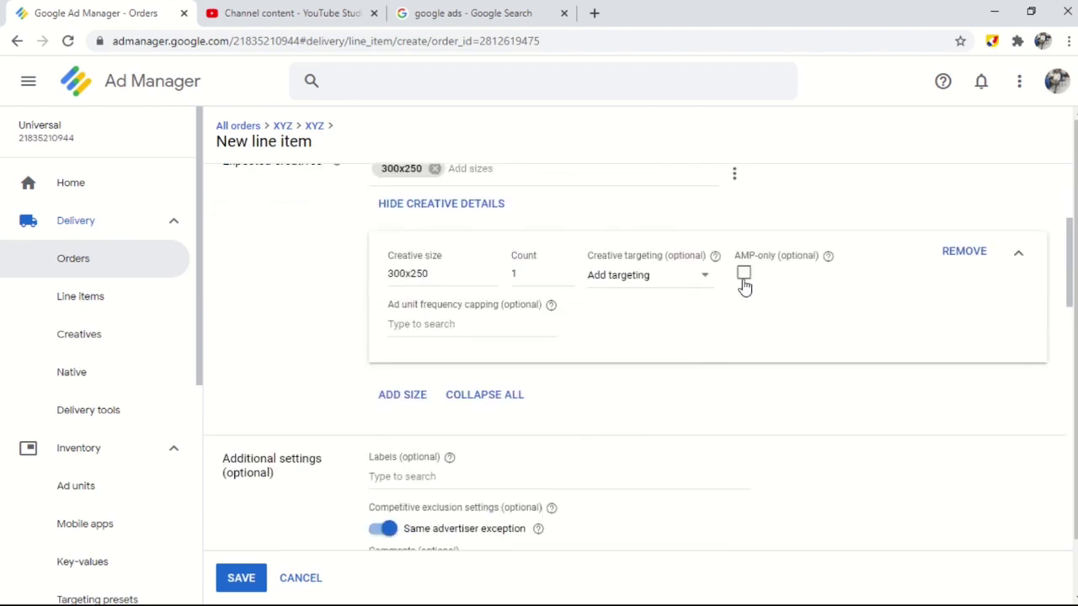
- Schedule the line item to start immediately and end on 2/28/2021
{"action": "scroll", "coordinate": [445, 320], "scroll_direction": "down", "scroll_amount": 6}
{"action": "left_click", "coordinate": [396, 282]}
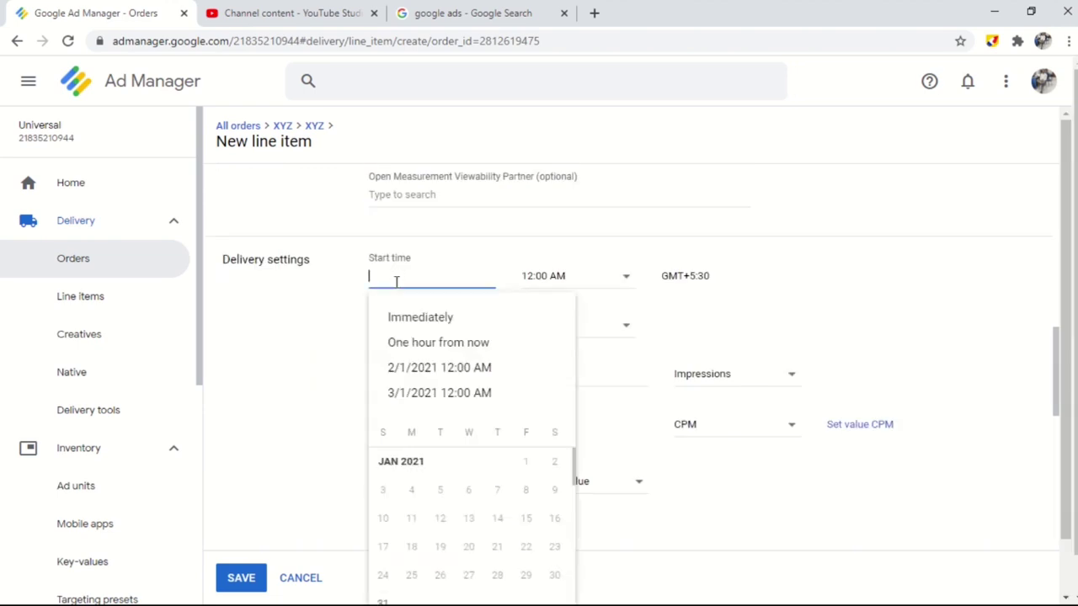
{"action": "left_click", "coordinate": [423, 318]}
{"action": "left_click", "coordinate": [438, 322]}
{"action": "left_click", "coordinate": [455, 379]}
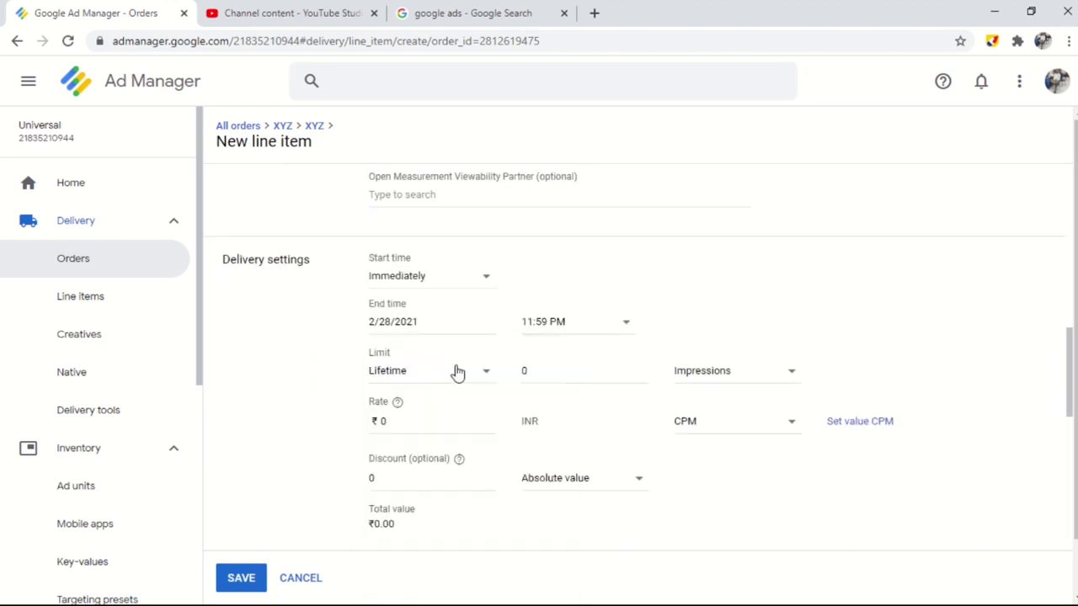
- Set a 1,000 lifetime impression limit, ₹200 CPM rate and ₹.50 value CPM
{"action": "left_click", "coordinate": [578, 383]}
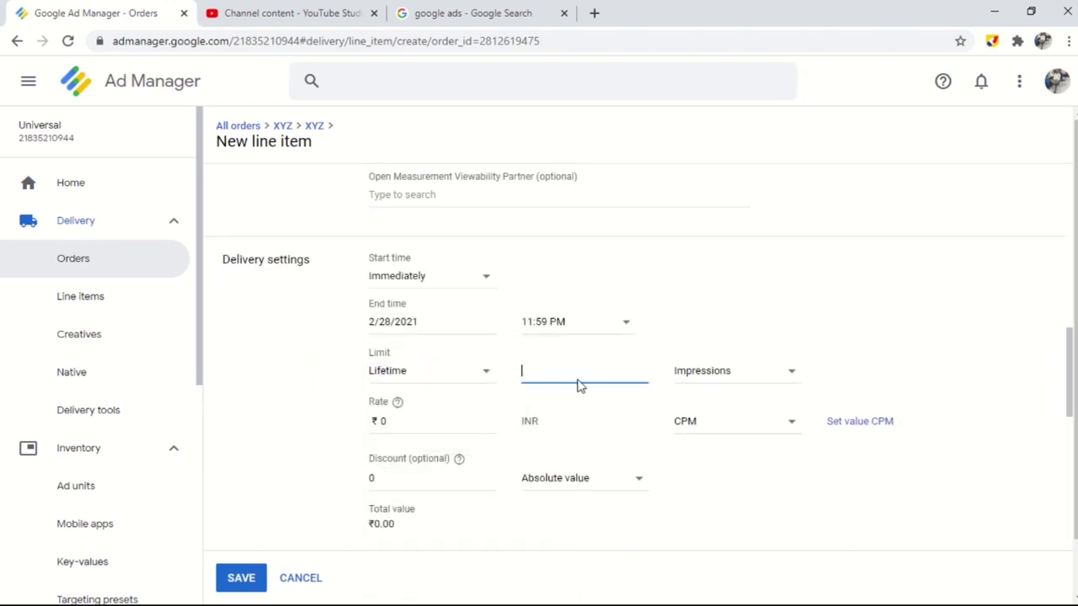
{"action": "type", "text": "1,000"}
{"action": "left_click", "coordinate": [422, 423]}
{"action": "type", "text": "200"}
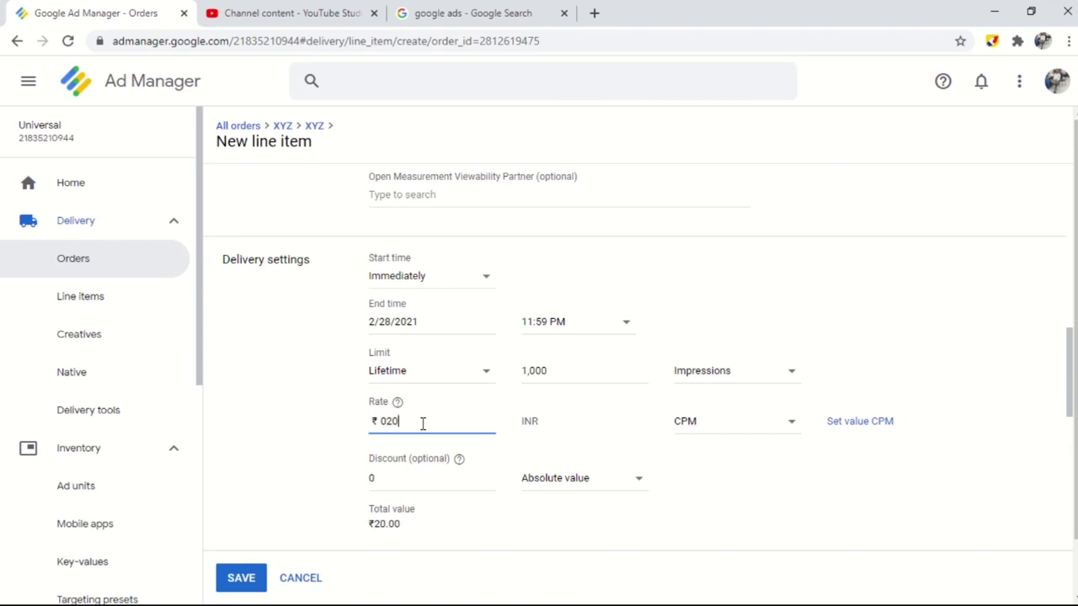
{"action": "scroll", "coordinate": [423, 424], "scroll_direction": "down", "scroll_amount": 1}
{"action": "left_click", "coordinate": [863, 344]}
{"action": "type", "text": ".50"}
{"action": "key", "text": "Tab"}
- Apply a 5% percentage discount and leave day and time scheduling off
{"action": "scroll", "coordinate": [302, 386], "scroll_direction": "down", "scroll_amount": 1}
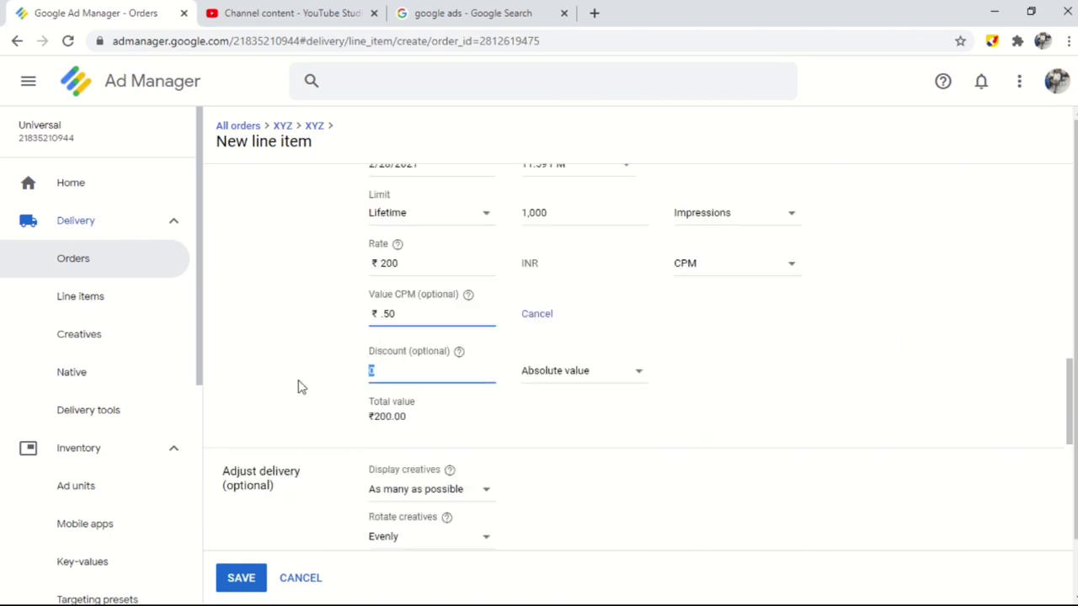
{"action": "type", "text": "5"}
{"action": "left_click", "coordinate": [581, 372]}
{"action": "left_click", "coordinate": [564, 416]}
{"action": "scroll", "coordinate": [508, 354], "scroll_direction": "down", "scroll_amount": 1}
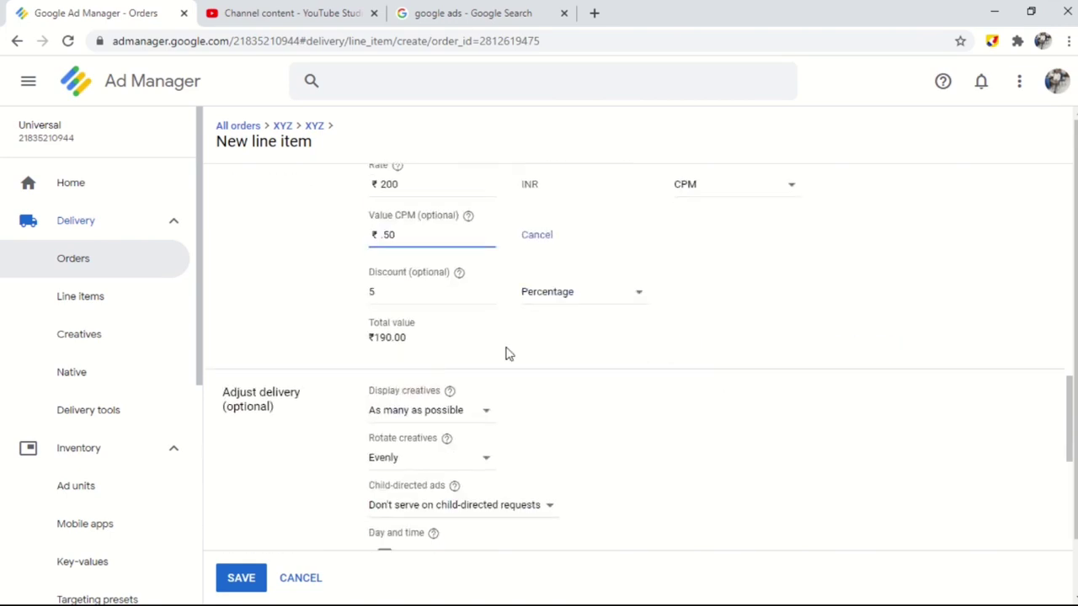
{"action": "scroll", "coordinate": [412, 343], "scroll_direction": "down", "scroll_amount": 1}
{"action": "scroll", "coordinate": [233, 286], "scroll_direction": "up", "scroll_amount": 1}
{"action": "scroll", "coordinate": [432, 306], "scroll_direction": "down", "scroll_amount": 2}
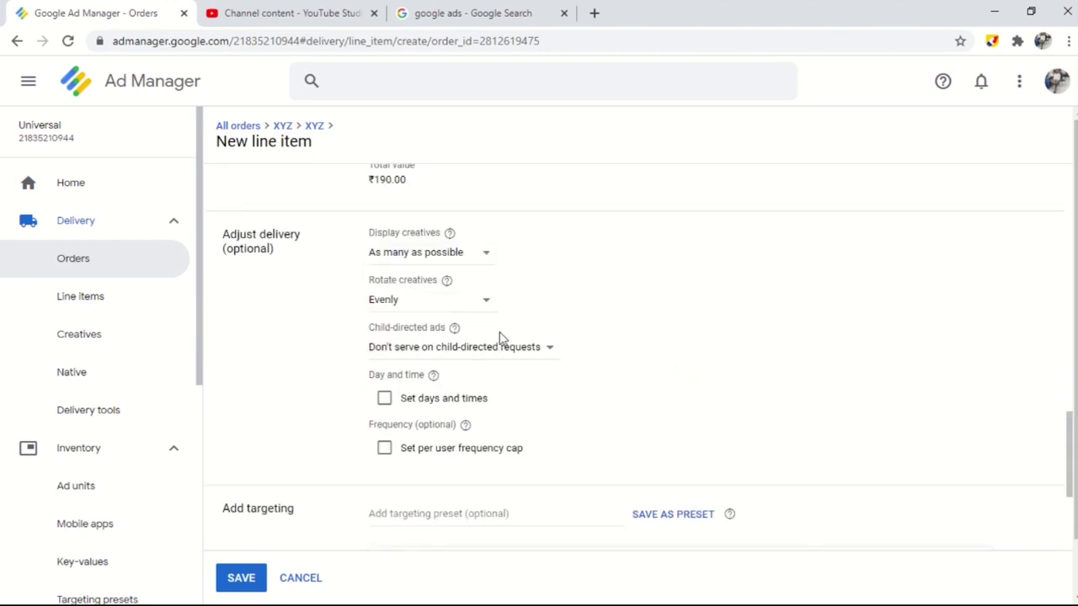
{"action": "scroll", "coordinate": [373, 404], "scroll_direction": "down", "scroll_amount": 2}
{"action": "left_click", "coordinate": [385, 241]}
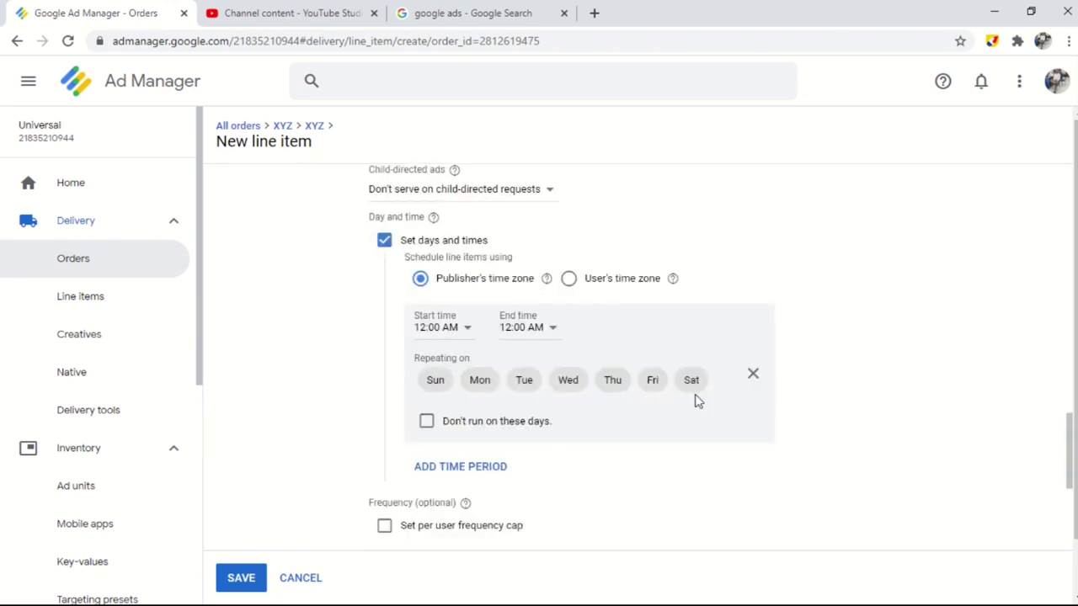
{"action": "left_click", "coordinate": [385, 241]}
- Leave the per-user frequency cap off after toggling it
{"action": "left_click", "coordinate": [385, 290]}
{"action": "left_click", "coordinate": [385, 295]}
{"action": "scroll", "coordinate": [353, 303], "scroll_direction": "down", "scroll_amount": 1}
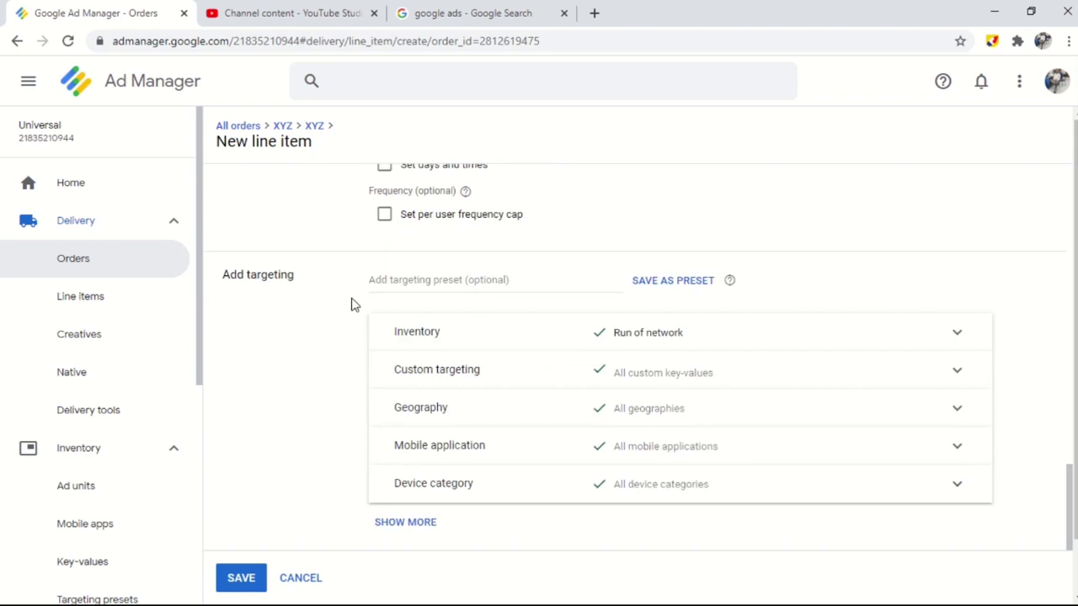
- Target the header placement under inventory targeting
{"action": "left_click", "coordinate": [800, 333]}
{"action": "scroll", "coordinate": [792, 402], "scroll_direction": "down", "scroll_amount": 2}
{"action": "left_click", "coordinate": [587, 370]}
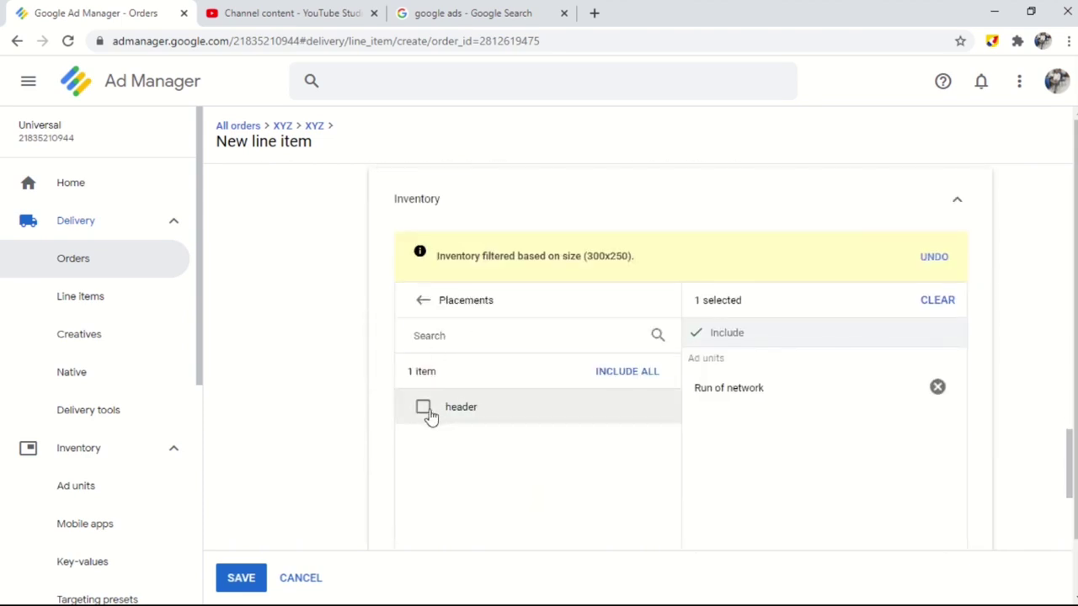
{"action": "left_click", "coordinate": [422, 408]}
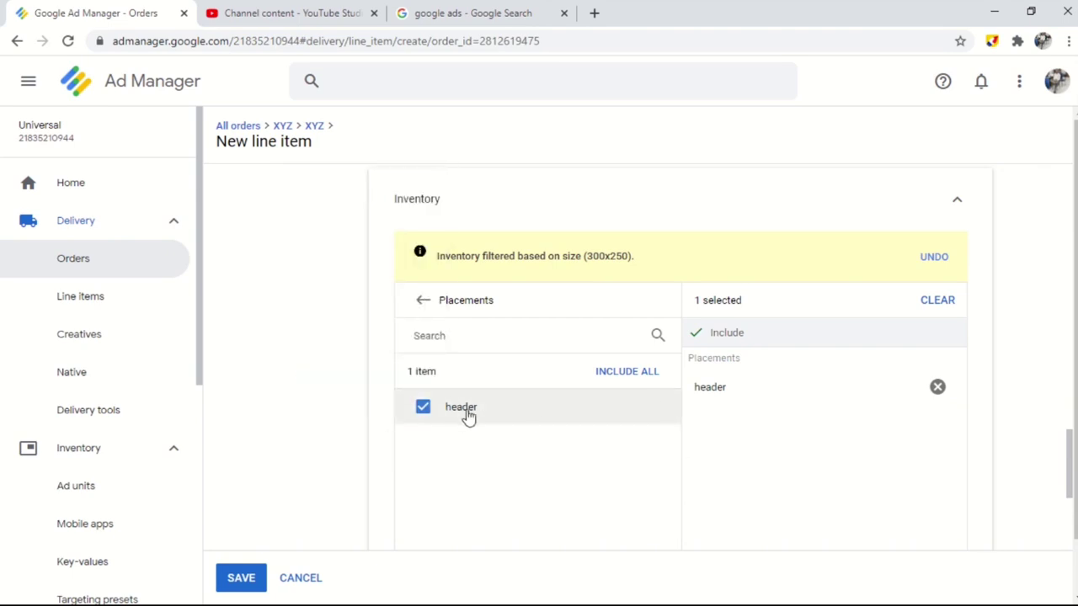
{"action": "scroll", "coordinate": [649, 455], "scroll_direction": "down", "scroll_amount": 4}
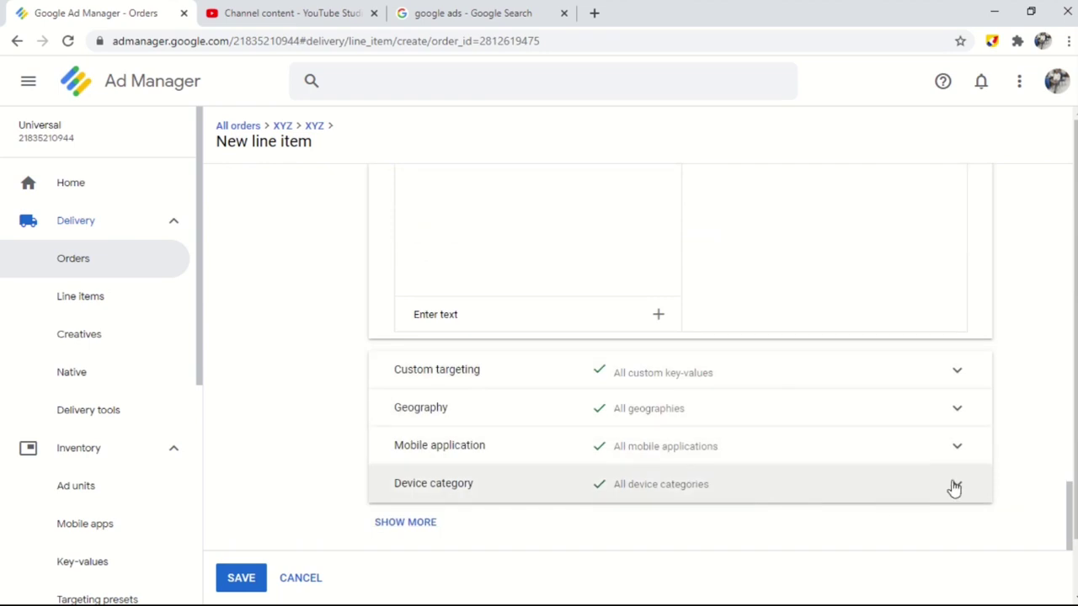
- Review device category, mobile app and geography targeting, then collapse inventory targeting
{"action": "left_click", "coordinate": [955, 484]}
{"action": "scroll", "coordinate": [770, 426], "scroll_direction": "down", "scroll_amount": 3}
{"action": "scroll", "coordinate": [755, 419], "scroll_direction": "up", "scroll_amount": 4}
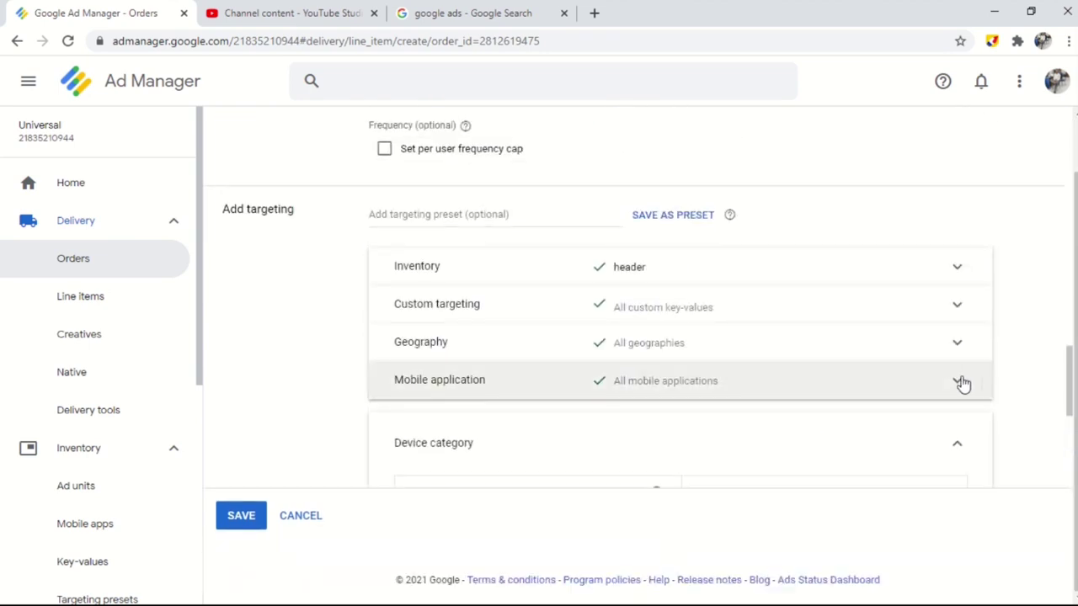
{"action": "left_click", "coordinate": [961, 384]}
{"action": "scroll", "coordinate": [498, 430], "scroll_direction": "down", "scroll_amount": 1}
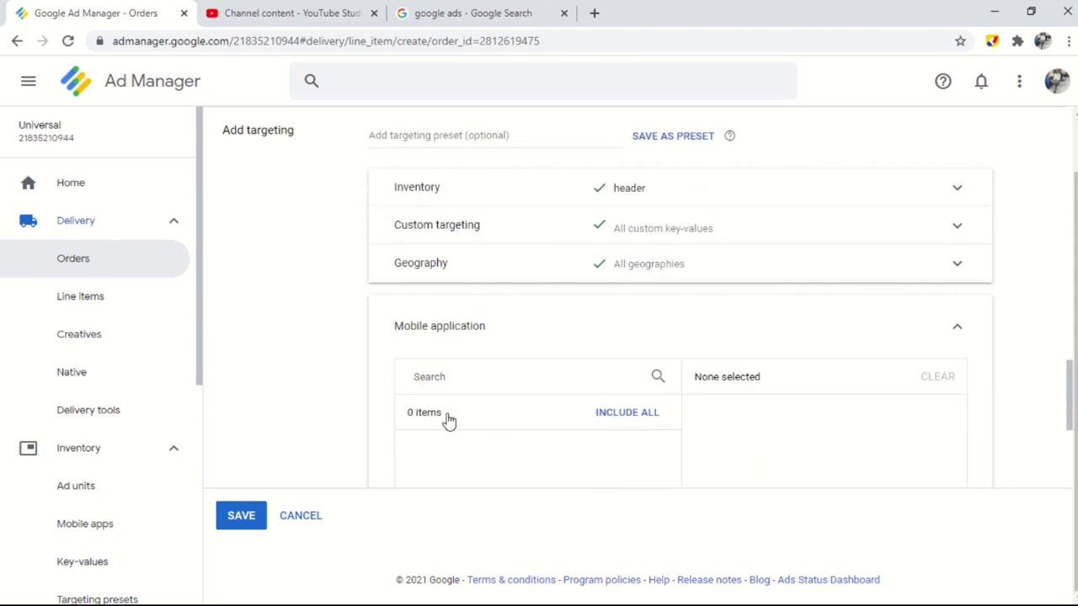
{"action": "left_click", "coordinate": [948, 274]}
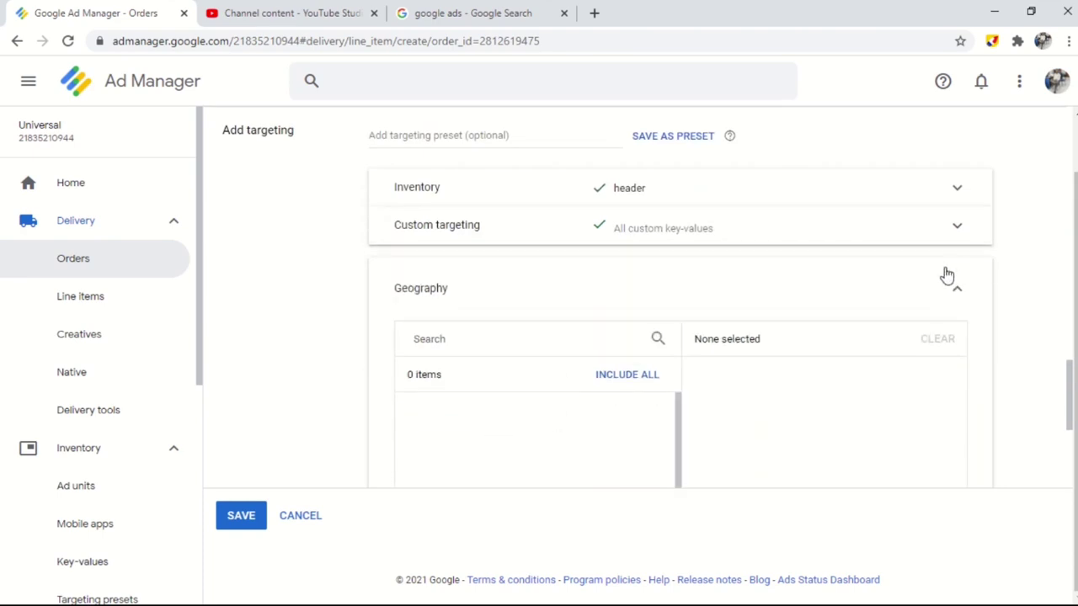
{"action": "left_click", "coordinate": [956, 201]}
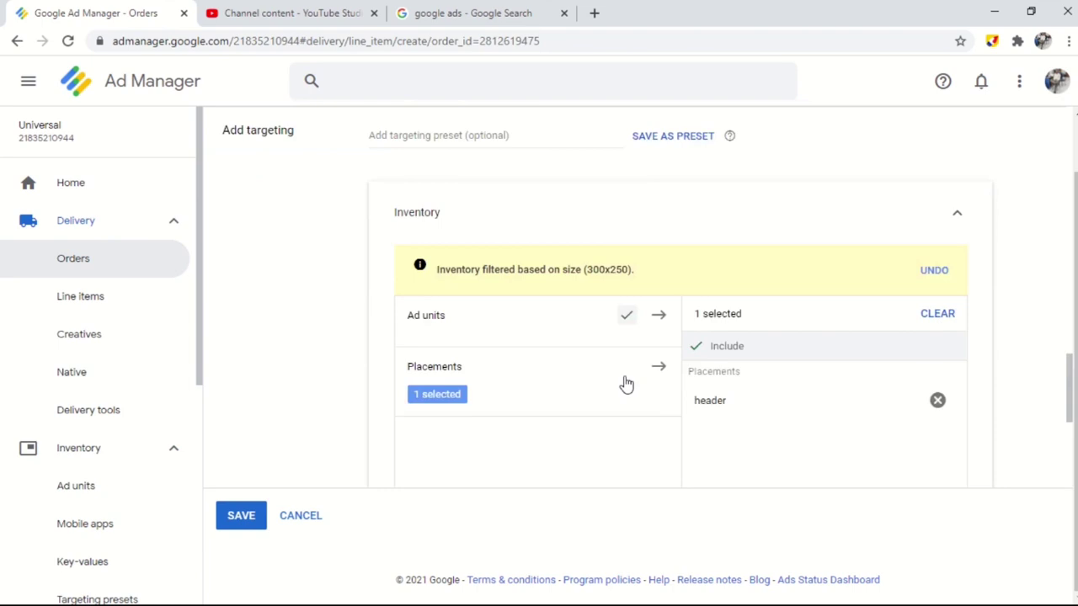
{"action": "scroll", "coordinate": [547, 388], "scroll_direction": "down", "scroll_amount": 2}
{"action": "scroll", "coordinate": [968, 222], "scroll_direction": "up", "scroll_amount": 2}
{"action": "left_click", "coordinate": [959, 211]}
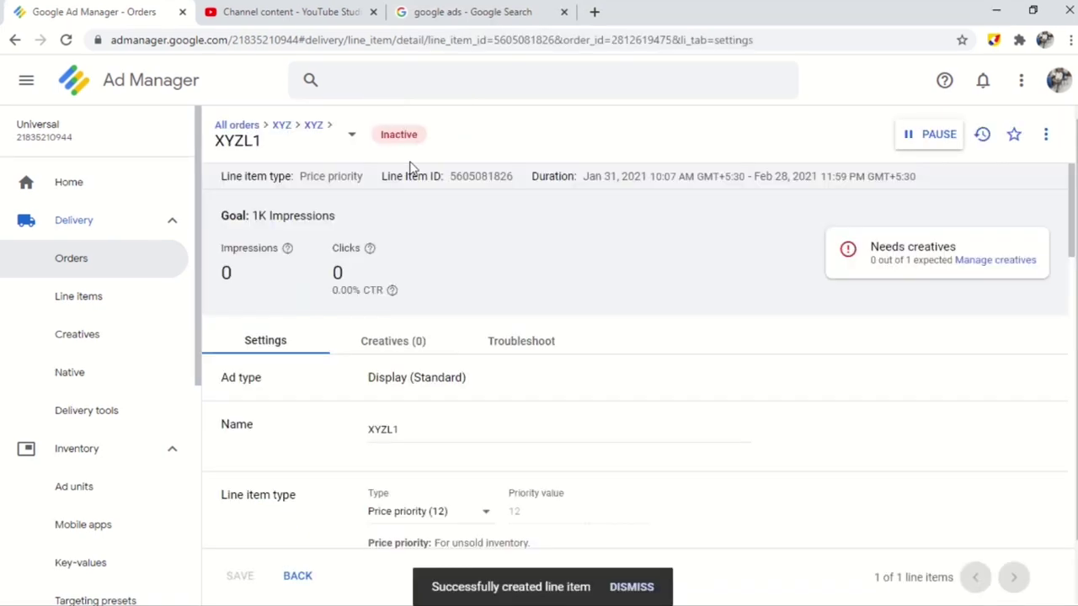
- On line item XYZL1's Creatives tab, start a new Image creative
{"action": "scroll", "coordinate": [417, 269], "scroll_direction": "down", "scroll_amount": 15}
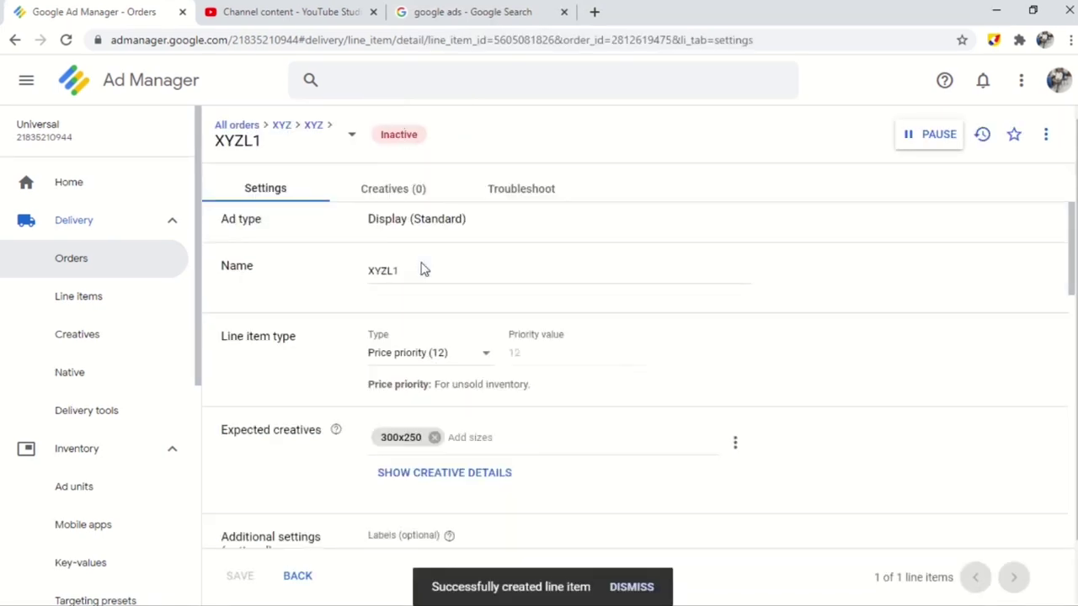
{"action": "scroll", "coordinate": [494, 363], "scroll_direction": "up", "scroll_amount": 15}
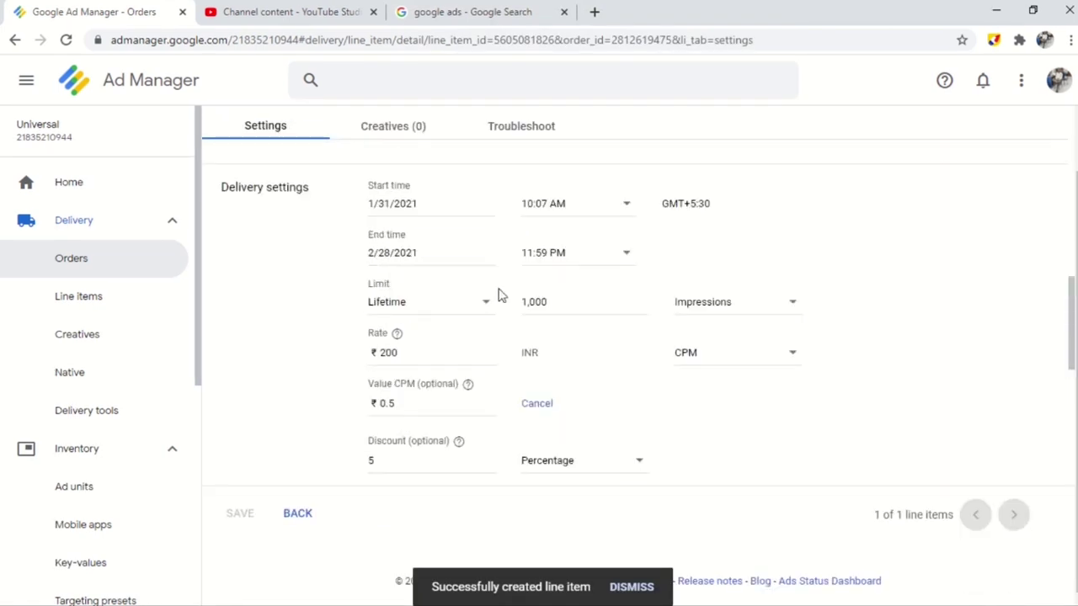
{"action": "left_click", "coordinate": [396, 280]}
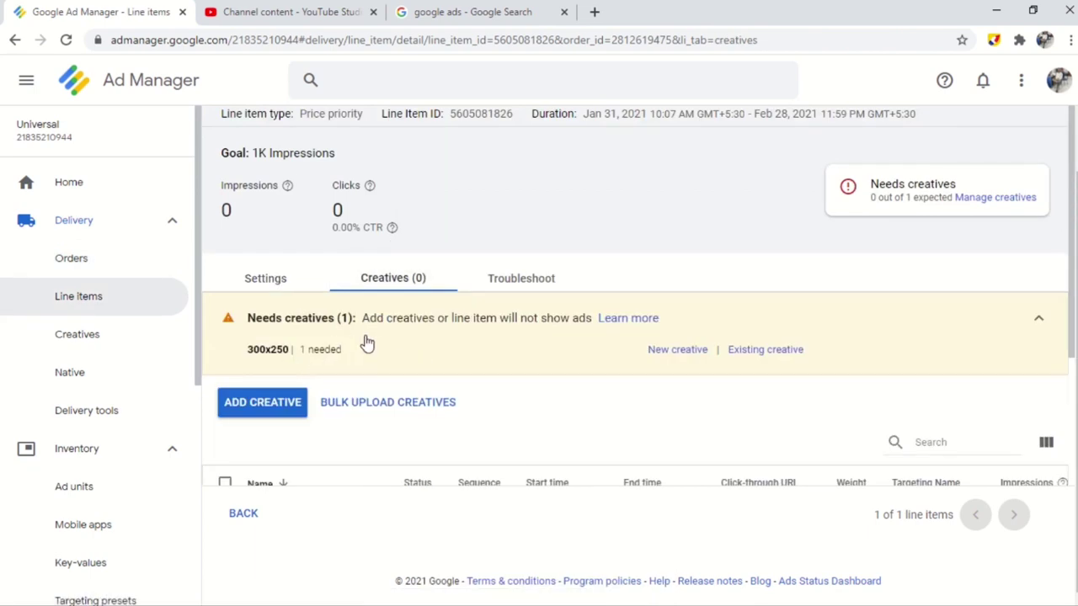
{"action": "scroll", "coordinate": [366, 343], "scroll_direction": "down", "scroll_amount": 1}
{"action": "left_click", "coordinate": [285, 330]}
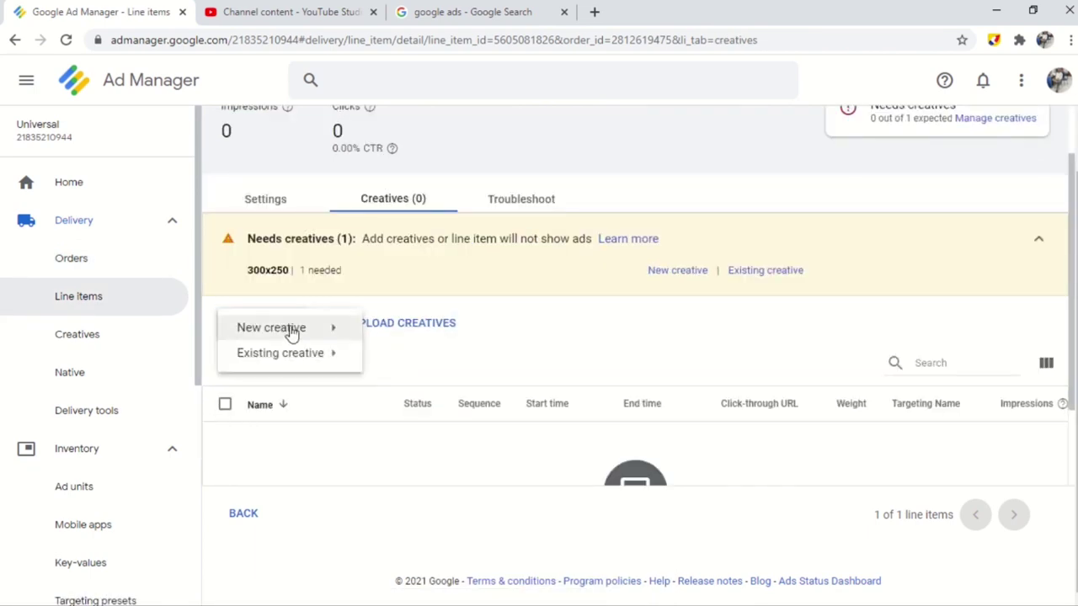
{"action": "left_click", "coordinate": [292, 331]}
{"action": "left_click", "coordinate": [502, 220]}
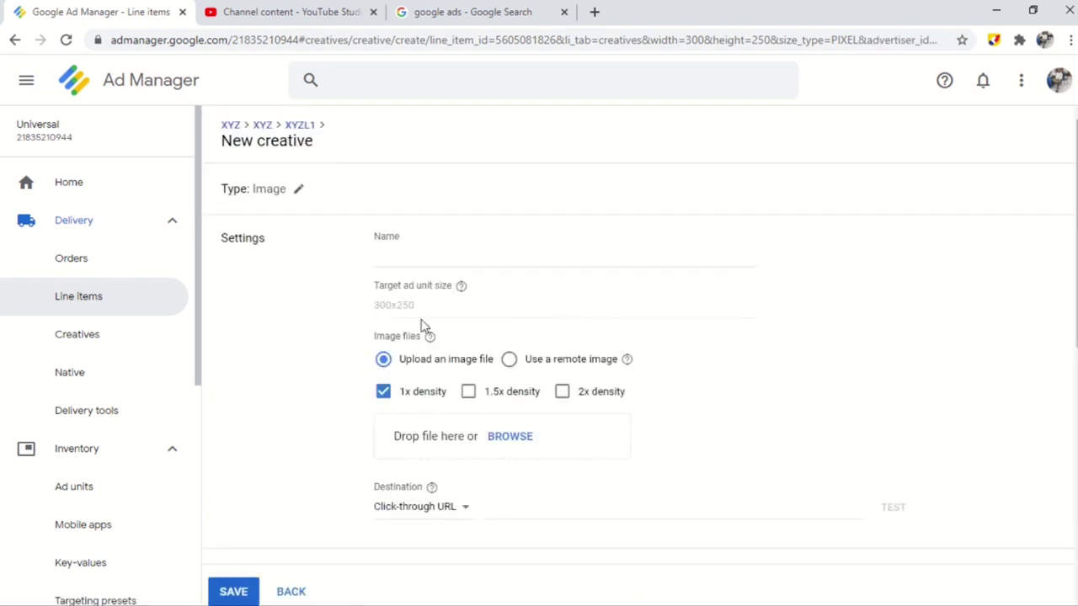
- Name the creative Imagad1, upload Untitled-1.png, and paste the YouTube click-through URL
{"action": "left_click", "coordinate": [424, 266]}
{"action": "scroll", "coordinate": [446, 273], "scroll_direction": "down", "scroll_amount": 2}
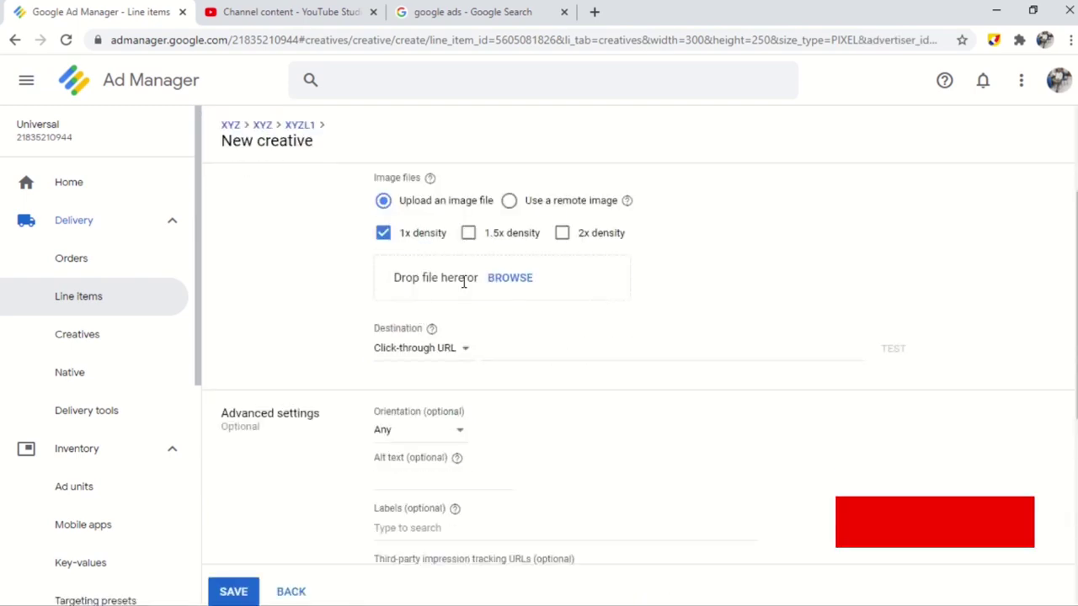
{"action": "left_click", "coordinate": [505, 277]}
{"action": "double_click", "coordinate": [181, 291]}
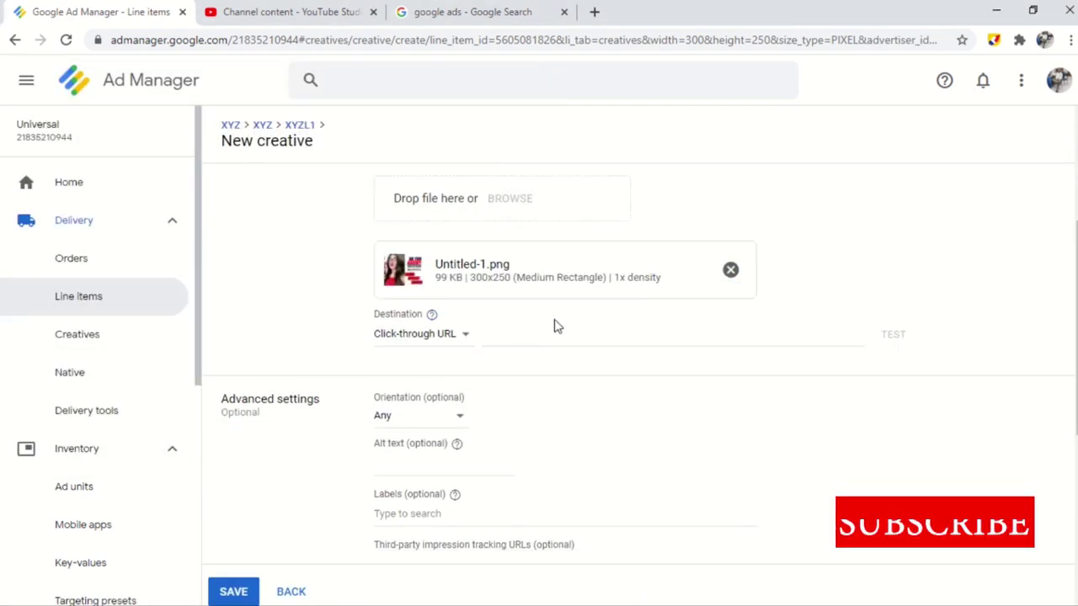
{"action": "left_click", "coordinate": [465, 335]}
{"action": "left_click", "coordinate": [549, 325]}
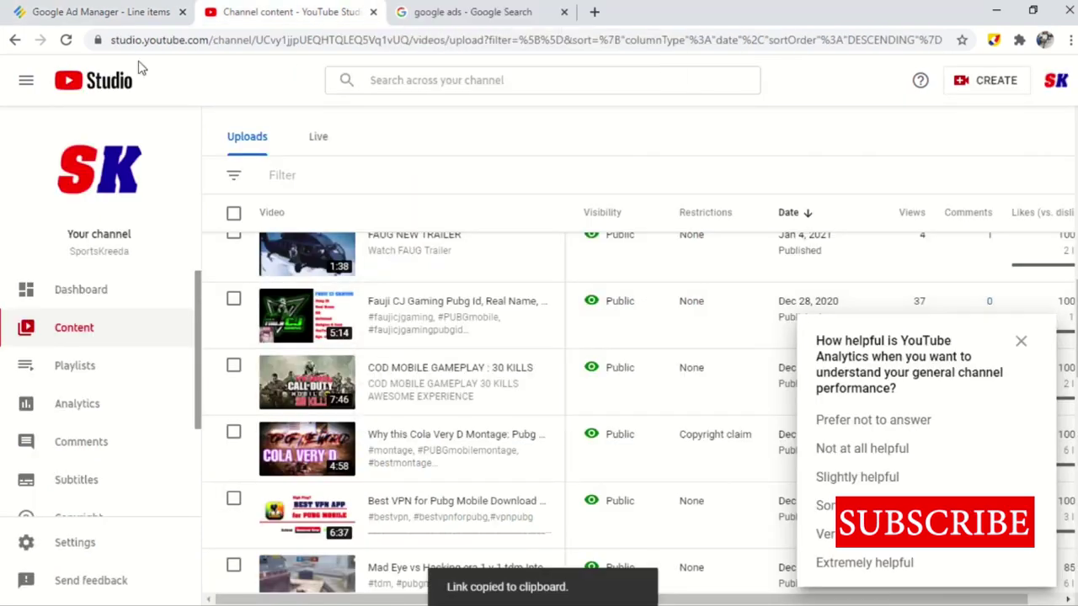
{"action": "type", "text": "https://youtu.be/mTdWZE5mZms"}
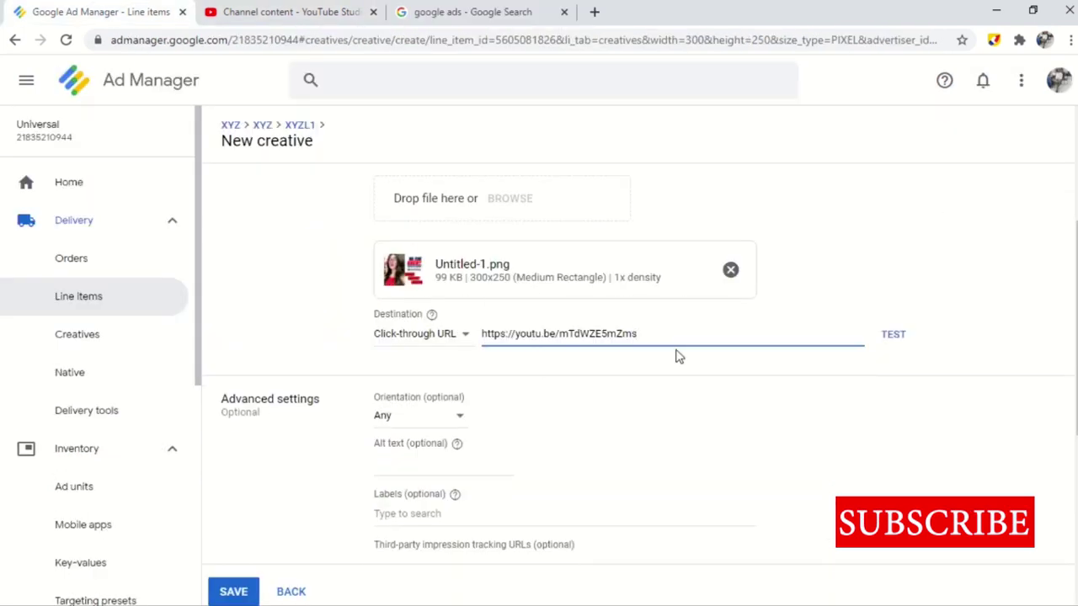
- Save the 300x250 Imagad1 creative and preview it
{"action": "scroll", "coordinate": [693, 356], "scroll_direction": "down", "scroll_amount": 5}
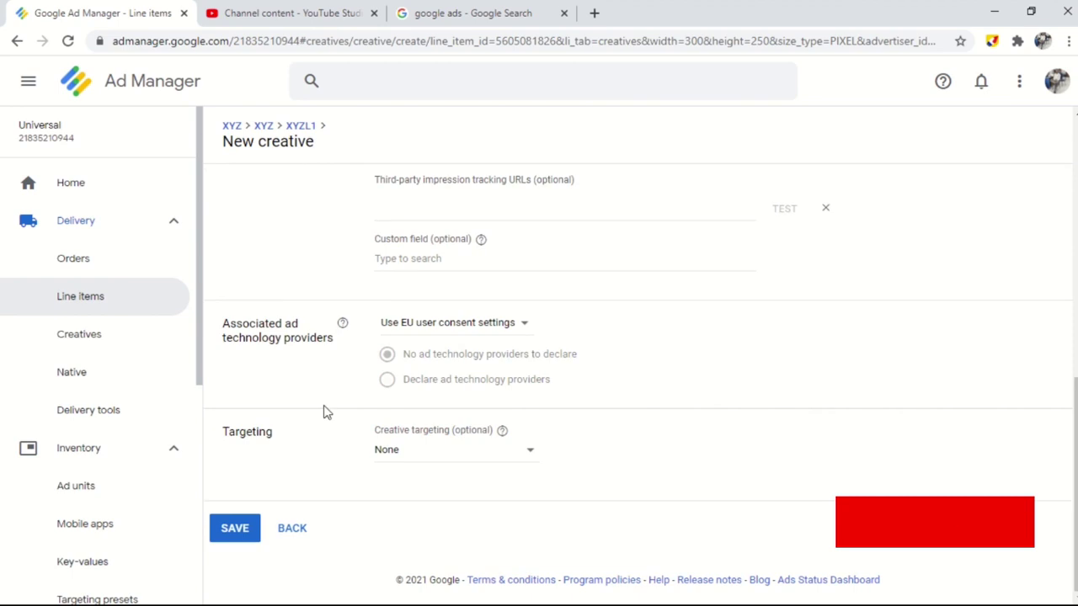
{"action": "left_click", "coordinate": [235, 528]}
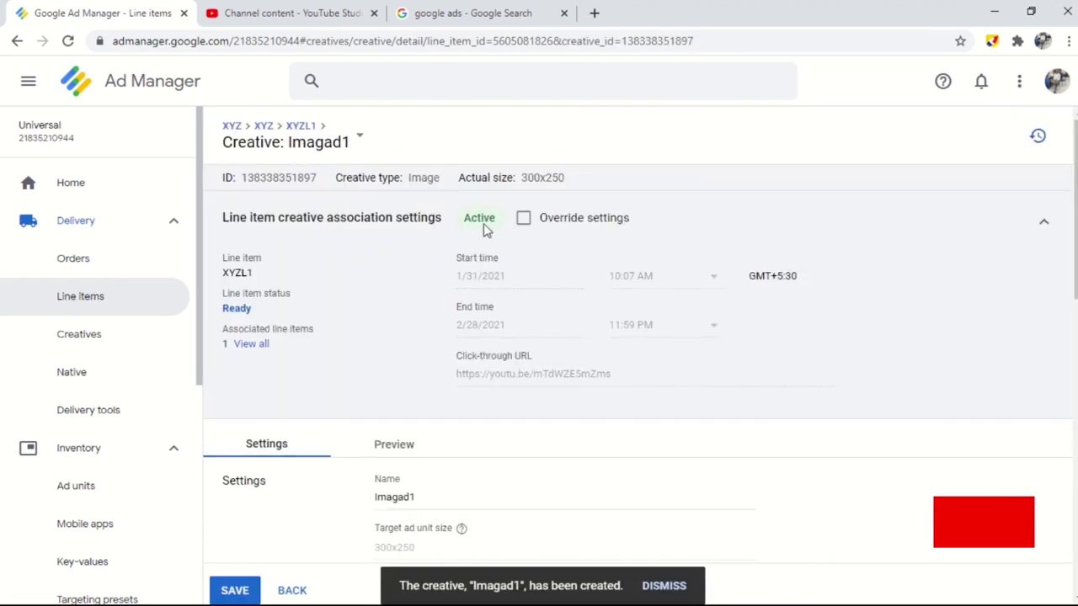
{"action": "scroll", "coordinate": [469, 258], "scroll_direction": "down", "scroll_amount": 6}
{"action": "scroll", "coordinate": [449, 310], "scroll_direction": "down", "scroll_amount": 2}
{"action": "left_click", "coordinate": [246, 531]}
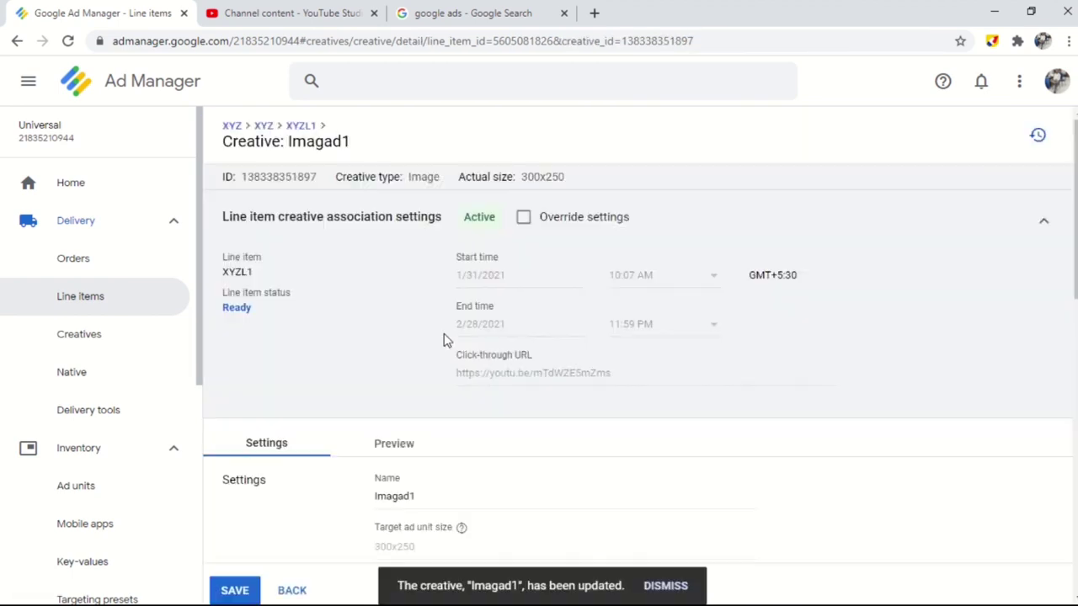
{"action": "left_click", "coordinate": [409, 375]}
- Look over the creatives list and Order 1's creatives, then return to All orders showing XYZ Ready
{"action": "scroll", "coordinate": [467, 330], "scroll_direction": "down", "scroll_amount": 5}
{"action": "left_click", "coordinate": [84, 345]}
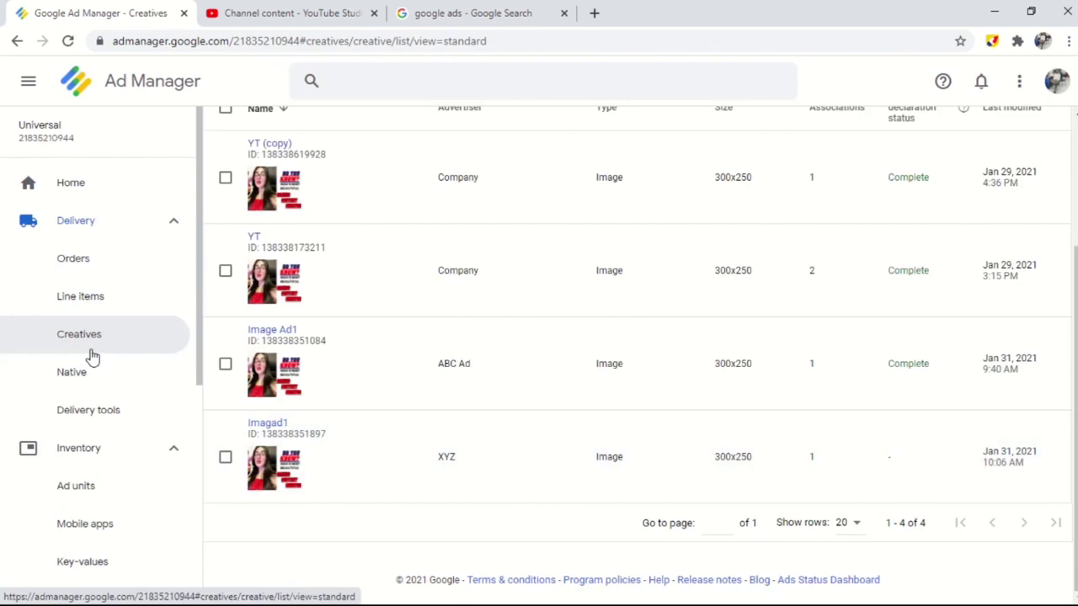
{"action": "left_click", "coordinate": [106, 264]}
{"action": "left_click", "coordinate": [413, 406]}
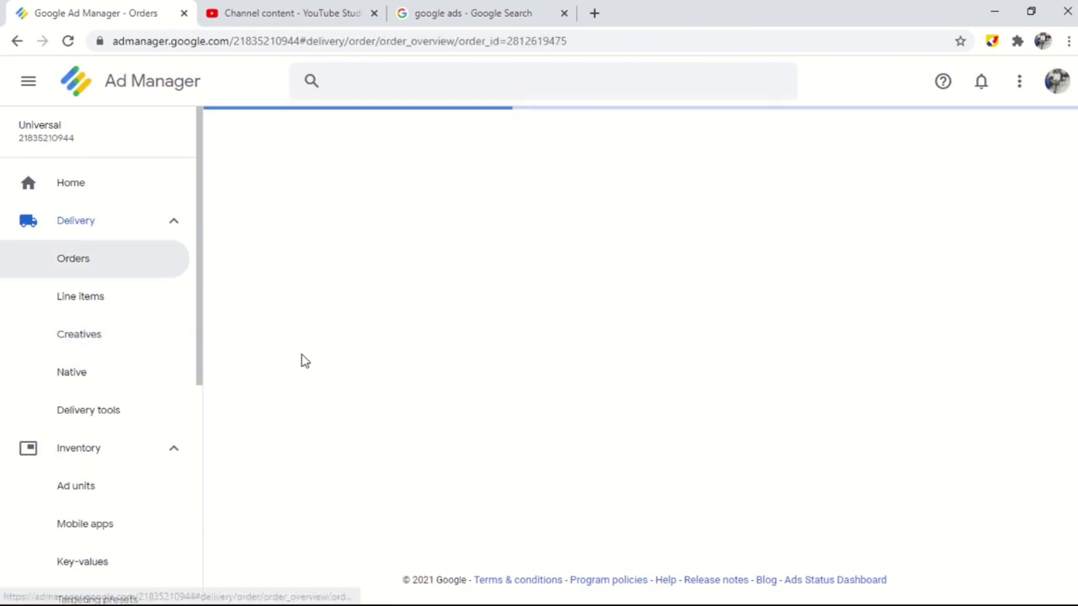
{"action": "left_click", "coordinate": [415, 226]}
{"action": "scroll", "coordinate": [399, 400], "scroll_direction": "down", "scroll_amount": 3}
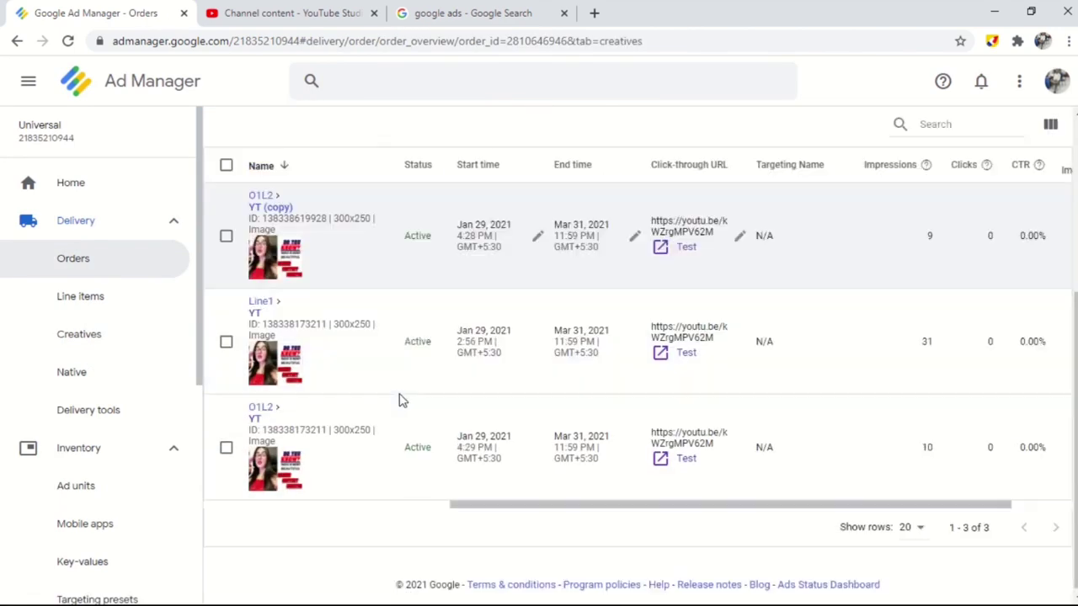
{"action": "scroll", "coordinate": [399, 399], "scroll_direction": "up", "scroll_amount": 3}
{"action": "left_click", "coordinate": [102, 263]}
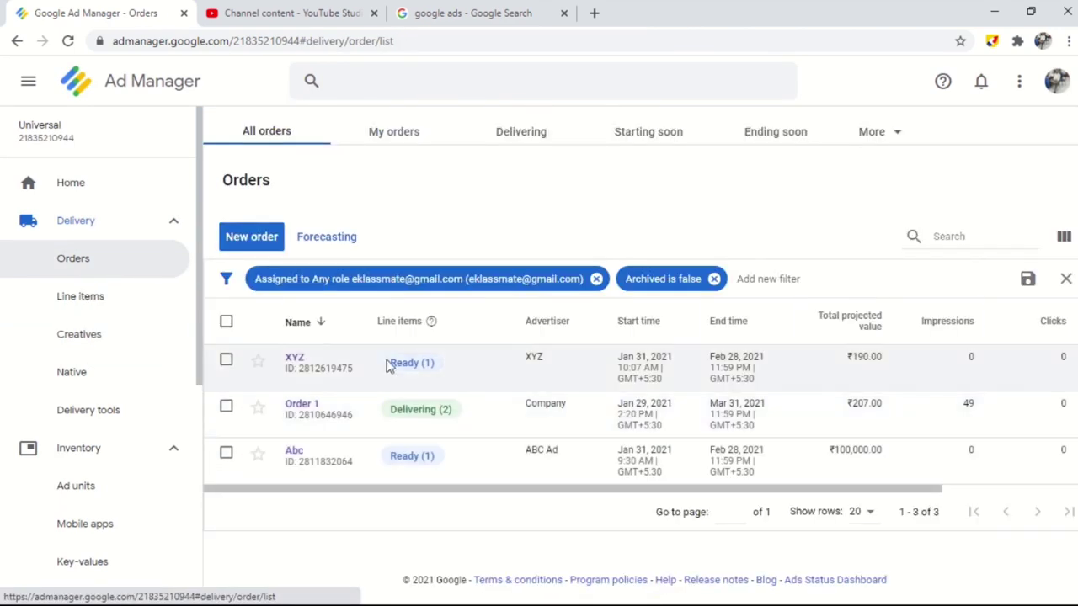